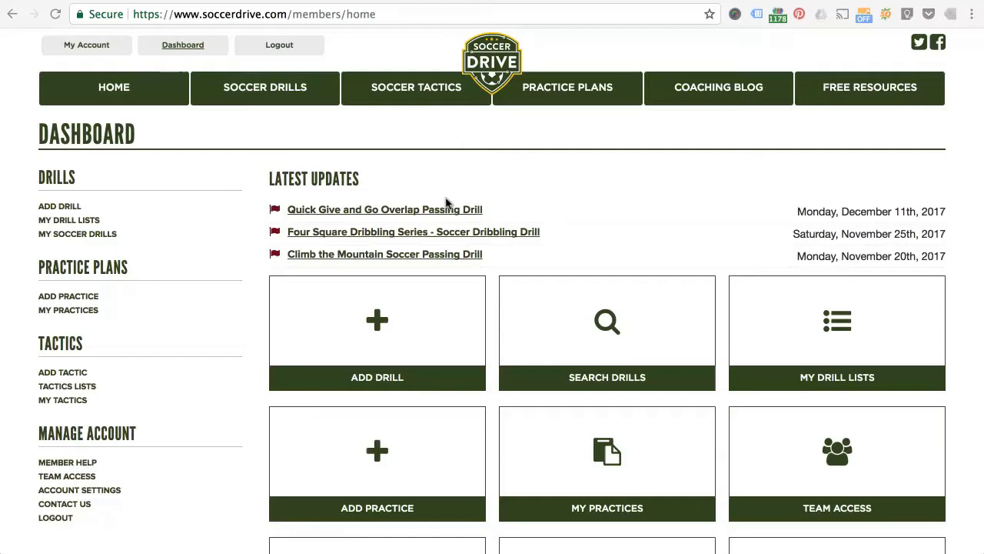
# Step: Start a new practice plan and title it "Soccer Drive Demo #2"
pyautogui.click(377, 454)
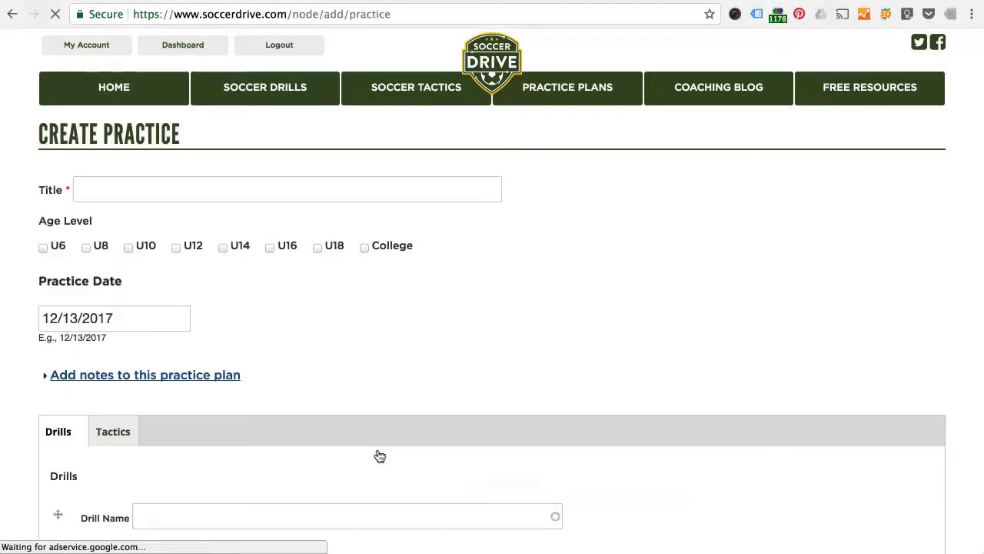
pyautogui.click(147, 194)
pyautogui.write('Soccer D')
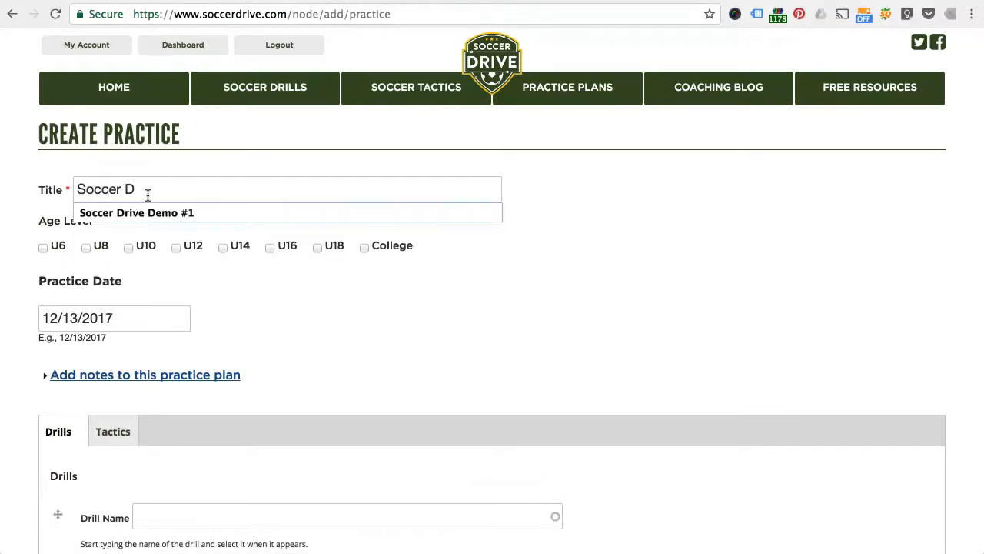
pyautogui.write('rive Demo #2')
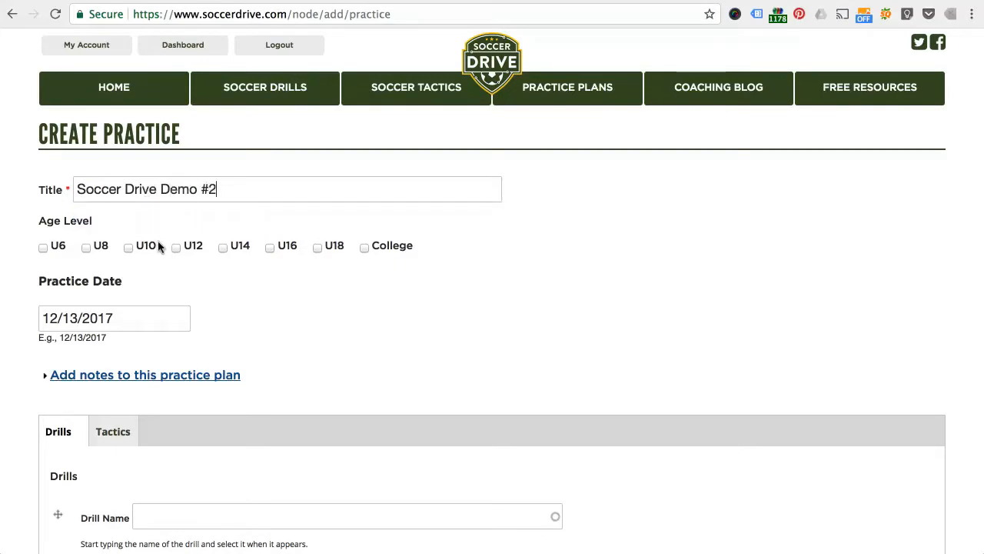
# Step: Set the practice's age level to U14 and its date to 12/15/2017
pyautogui.click(225, 249)
pyautogui.click(129, 324)
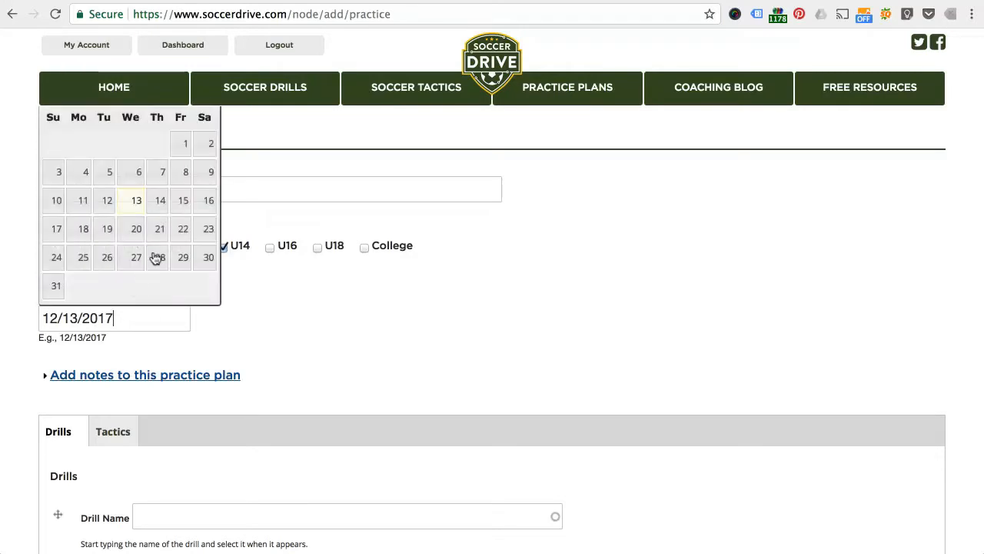
pyautogui.click(180, 205)
# Step: Add the note "Demo practice #2 notes." to the practice plan
pyautogui.scroll(-4, 331, 309)
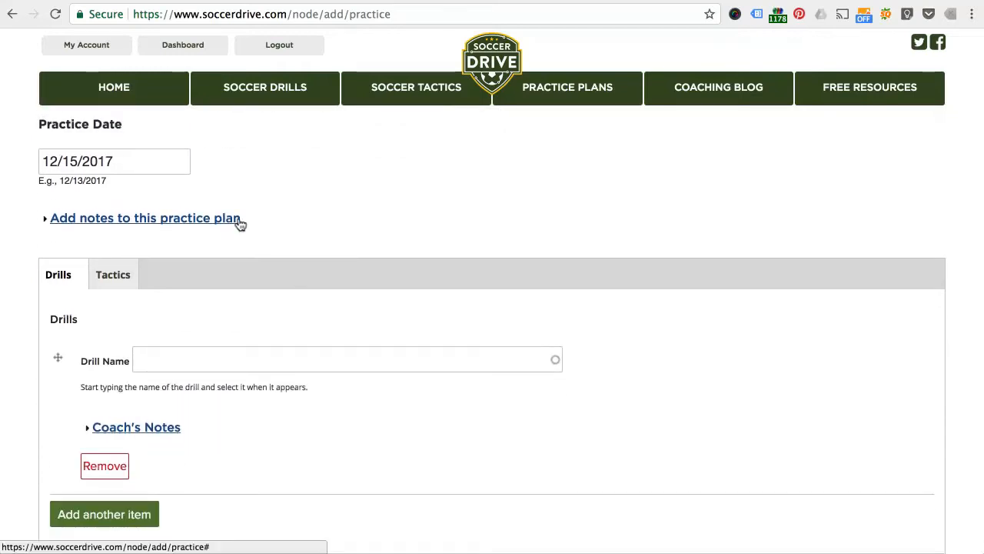
pyautogui.click(240, 220)
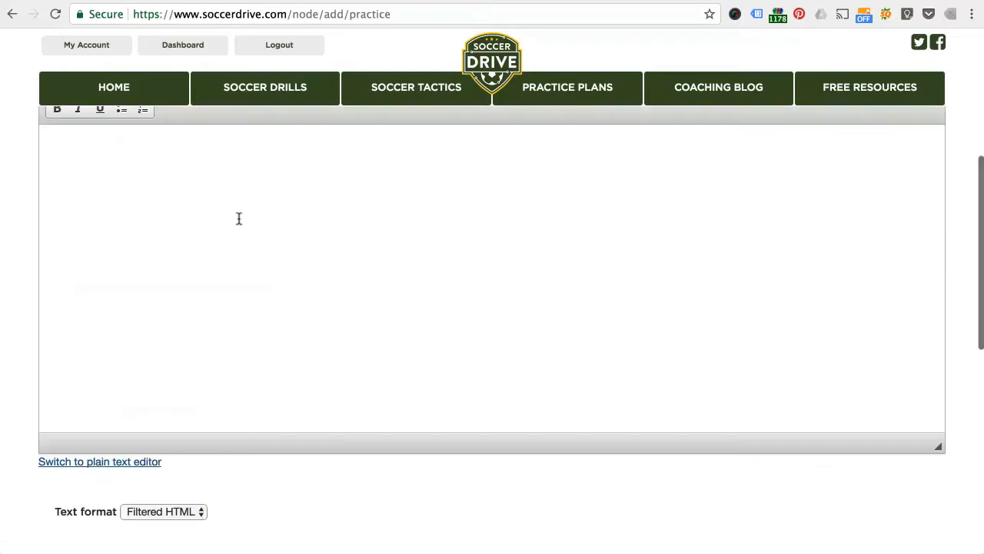
pyautogui.click(238, 218)
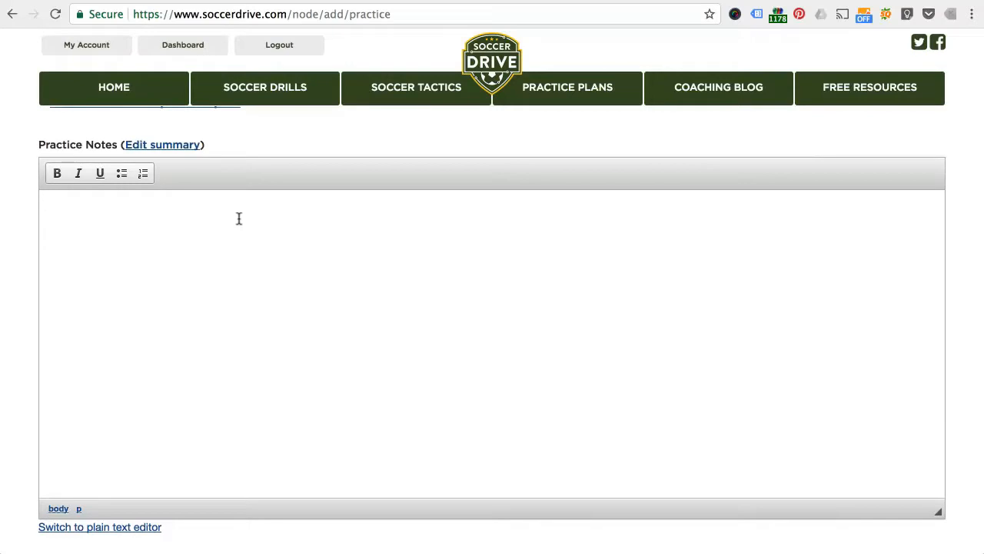
pyautogui.write('Demo practice #2 notes.')
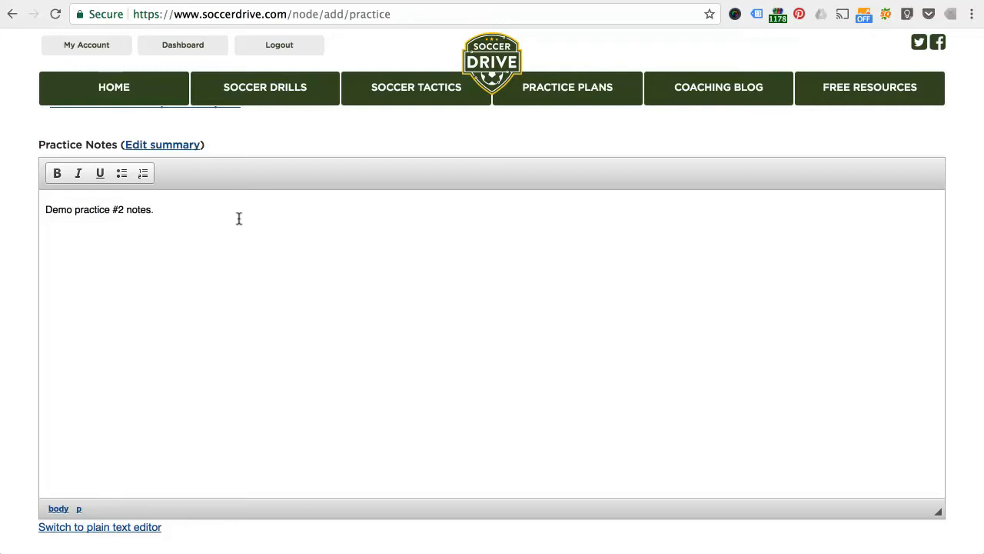
# Step: Save the new practice plan without adding any drills to it
pyautogui.scroll(-3, 21, 282)
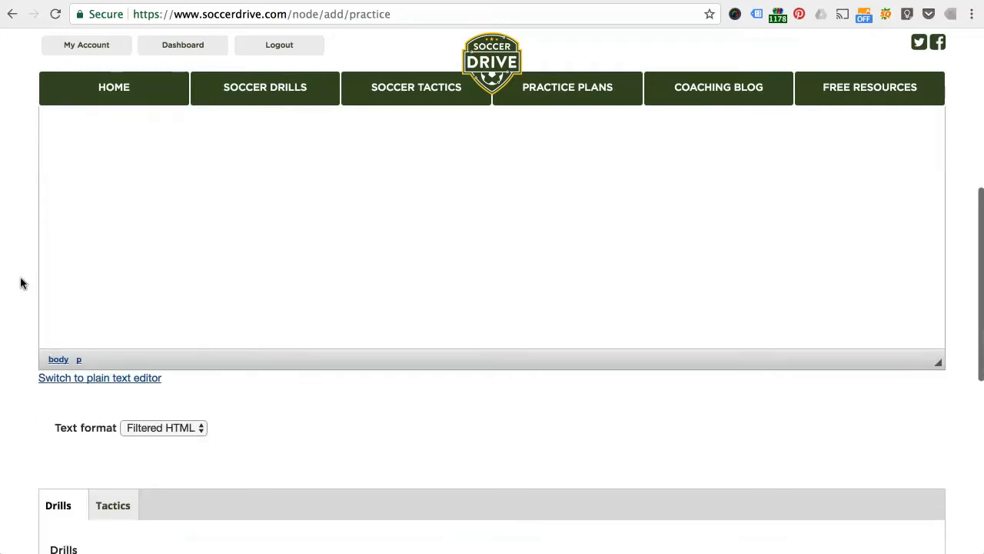
pyautogui.scroll(5, 144, 224)
pyautogui.scroll(-4, 143, 224)
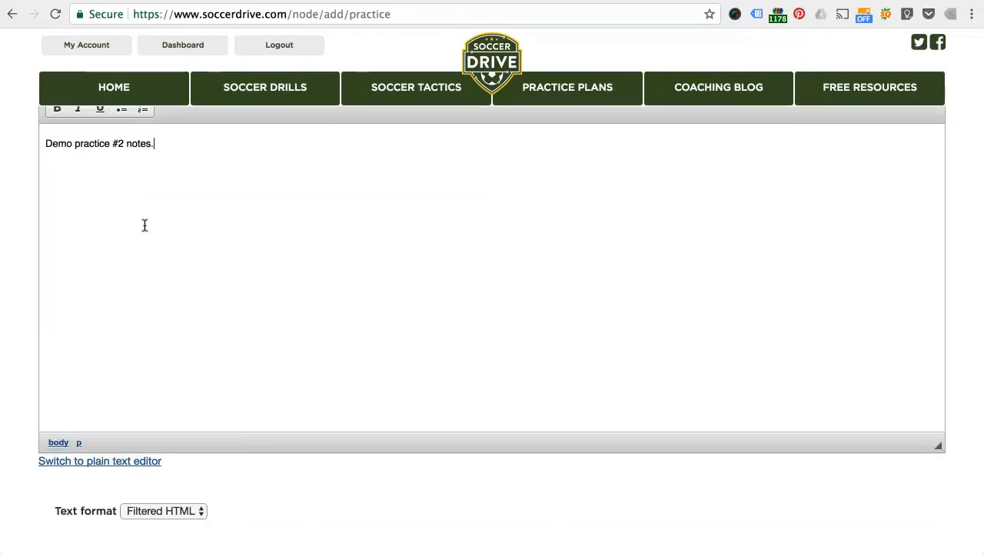
pyautogui.scroll(-5, 144, 224)
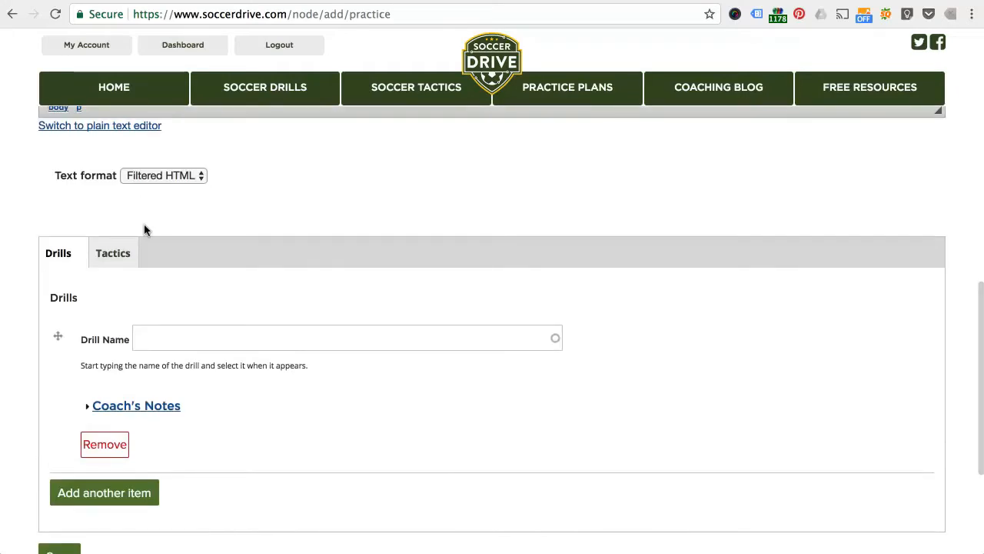
pyautogui.scroll(5, 144, 228)
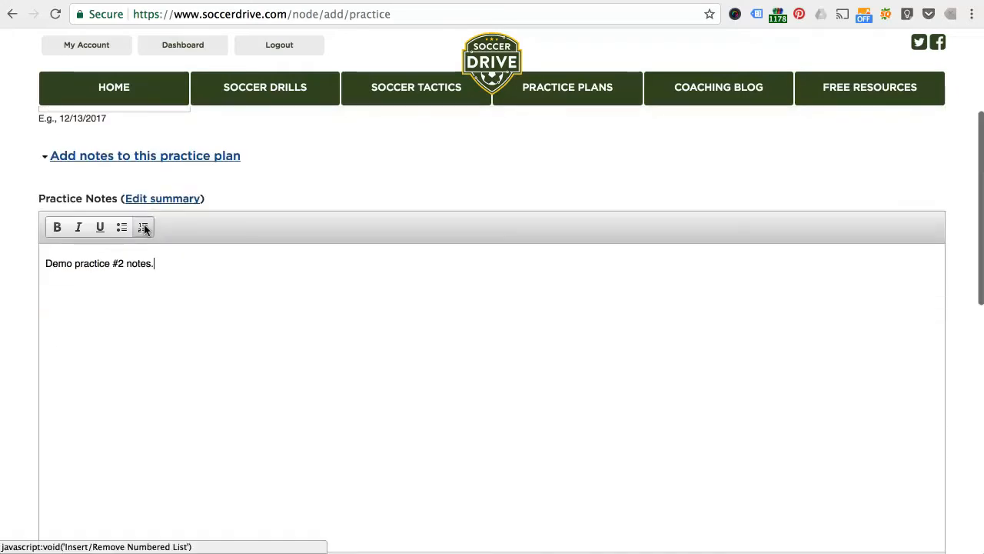
pyautogui.scroll(-5, 144, 227)
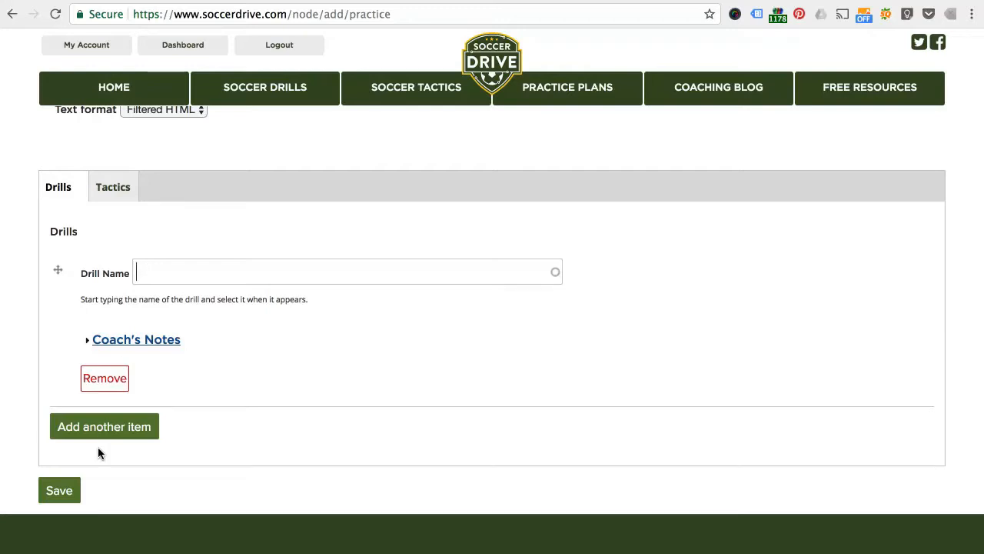
pyautogui.click(73, 492)
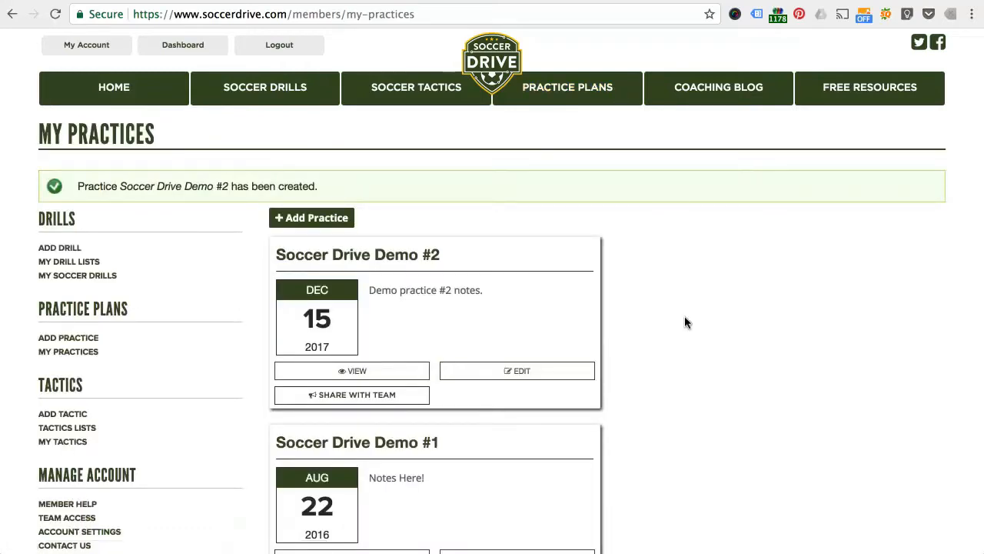
# Step: Open the Shooting Box drill from the Favorites drill list
pyautogui.scroll(-2, 685, 316)
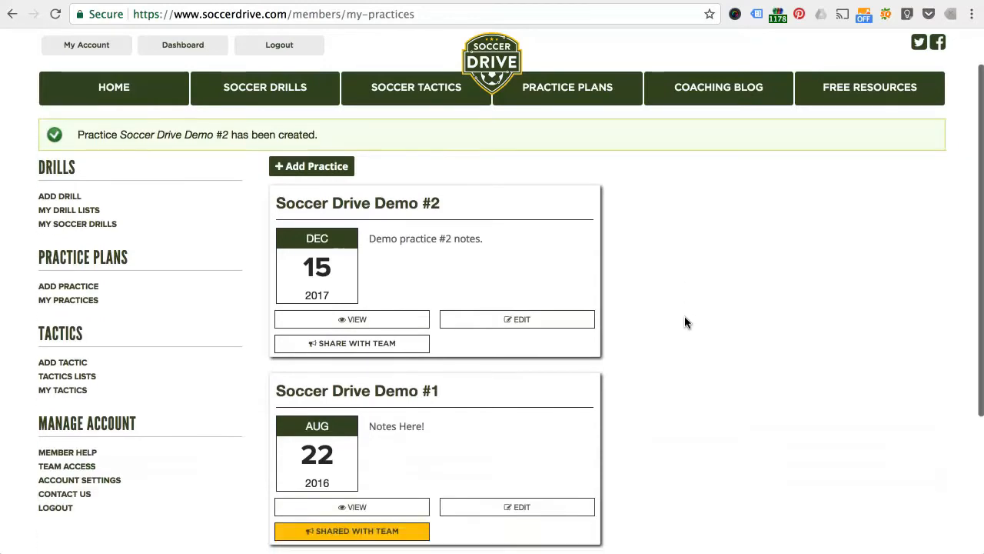
pyautogui.scroll(2, 684, 316)
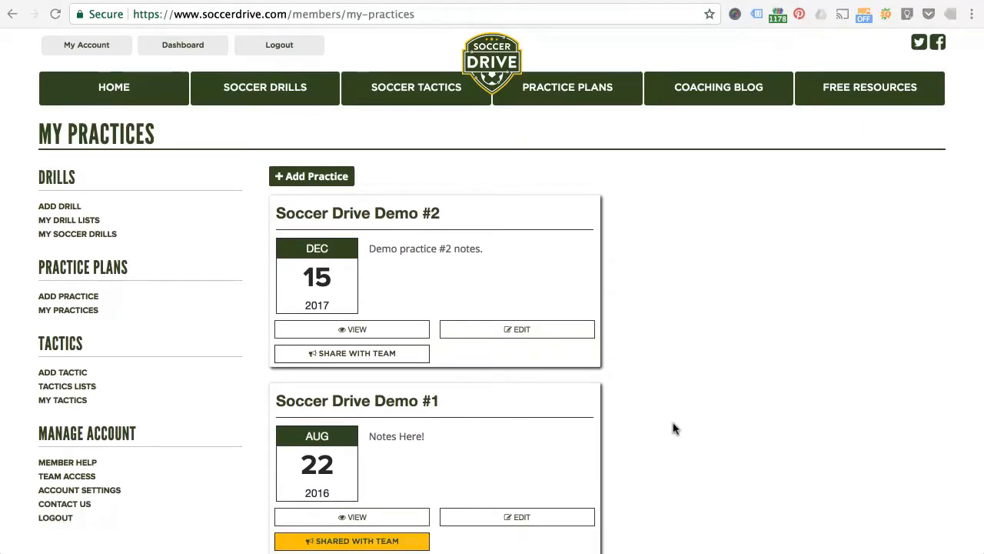
pyautogui.click(75, 223)
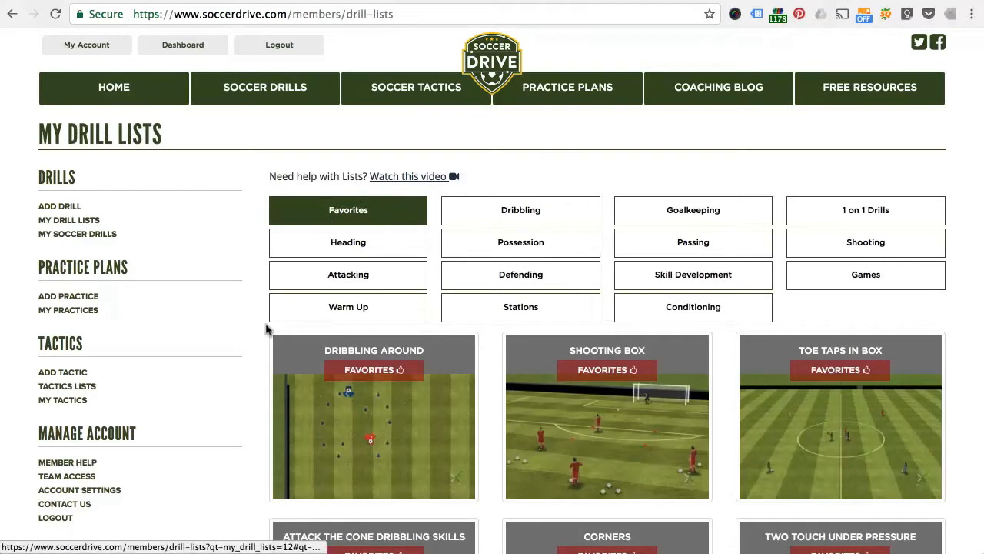
pyautogui.scroll(-2, 267, 326)
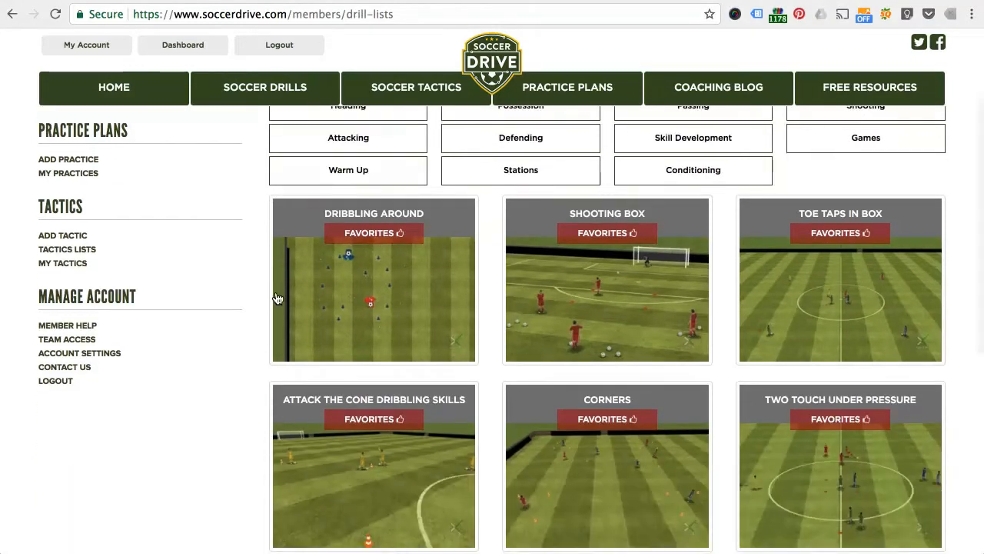
pyautogui.click(596, 314)
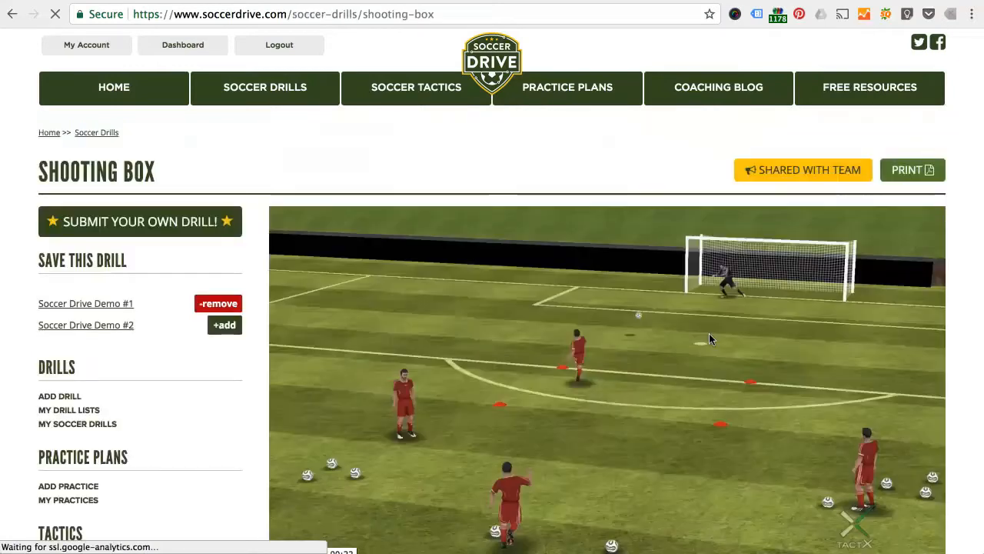
# Step: Add the Shooting Box drill to the Soccer Drive Demo #2 practice
pyautogui.scroll(-3, 708, 339)
pyautogui.scroll(3, 708, 339)
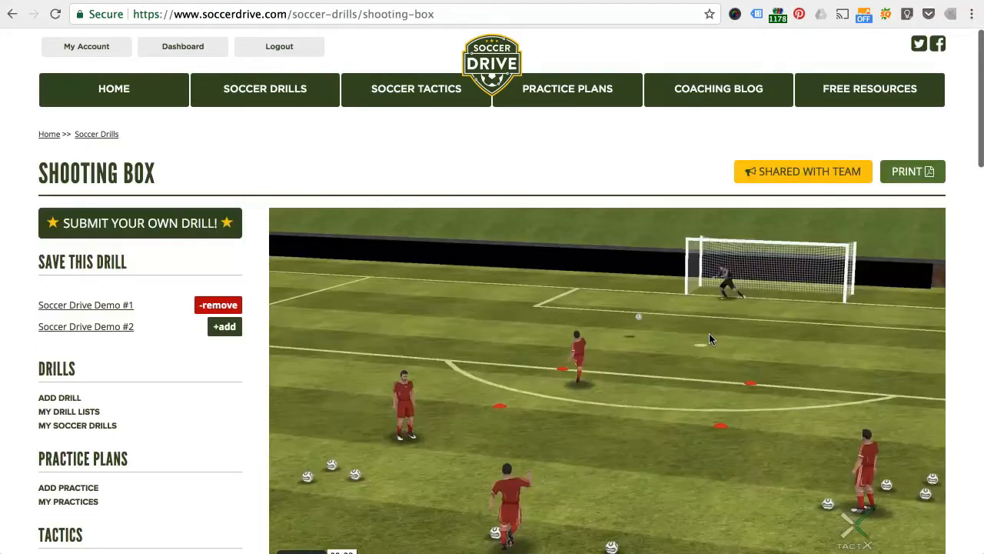
pyautogui.scroll(-2, 709, 335)
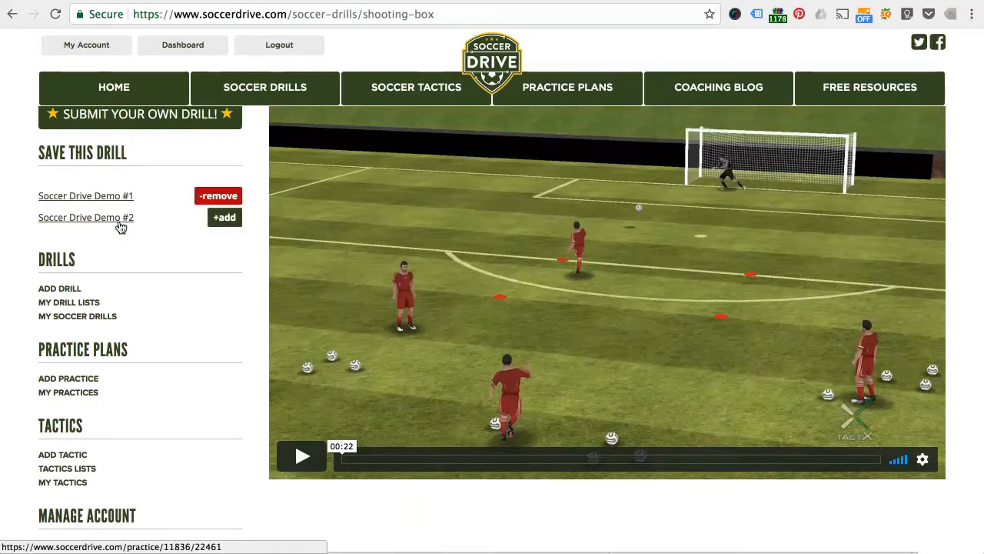
pyautogui.scroll(3, 234, 266)
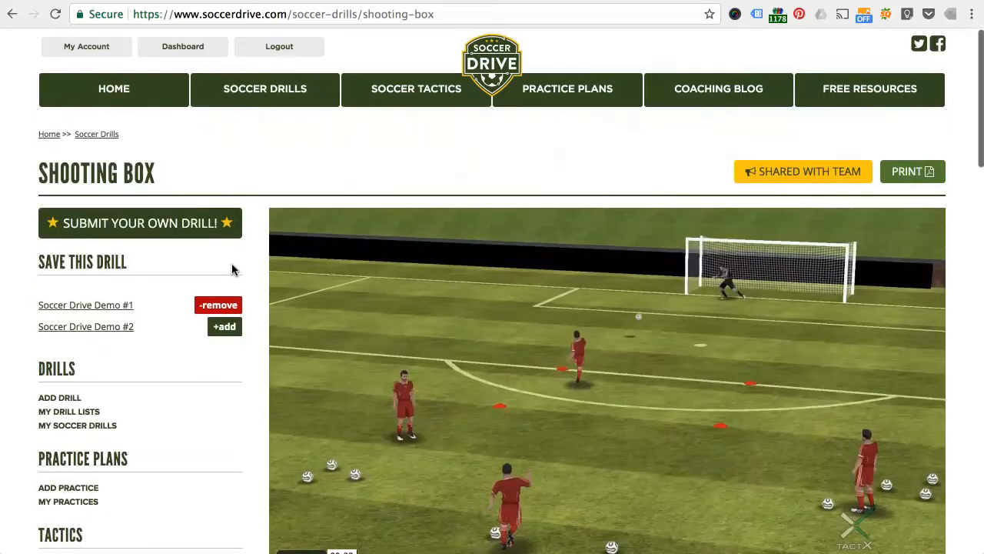
pyautogui.scroll(-1, 234, 267)
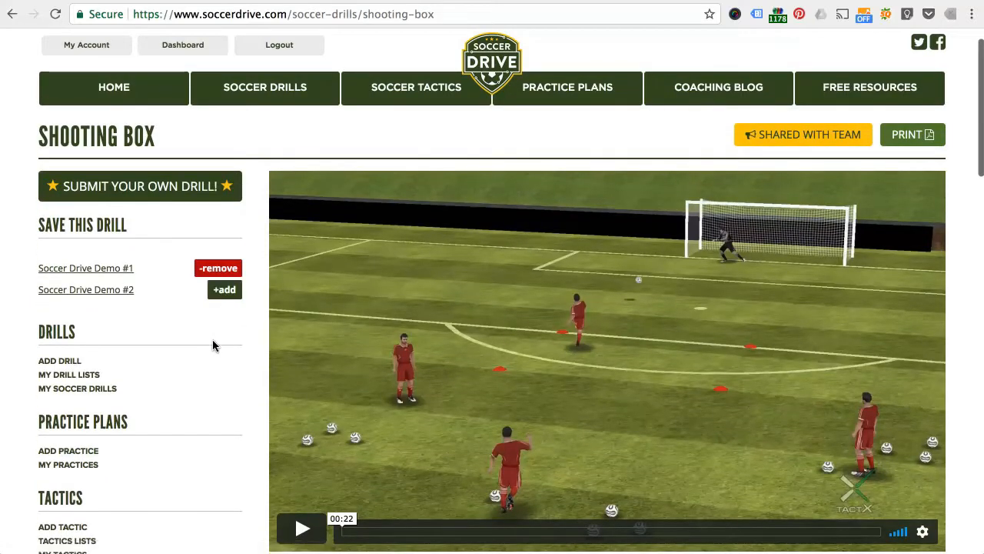
pyautogui.click(223, 292)
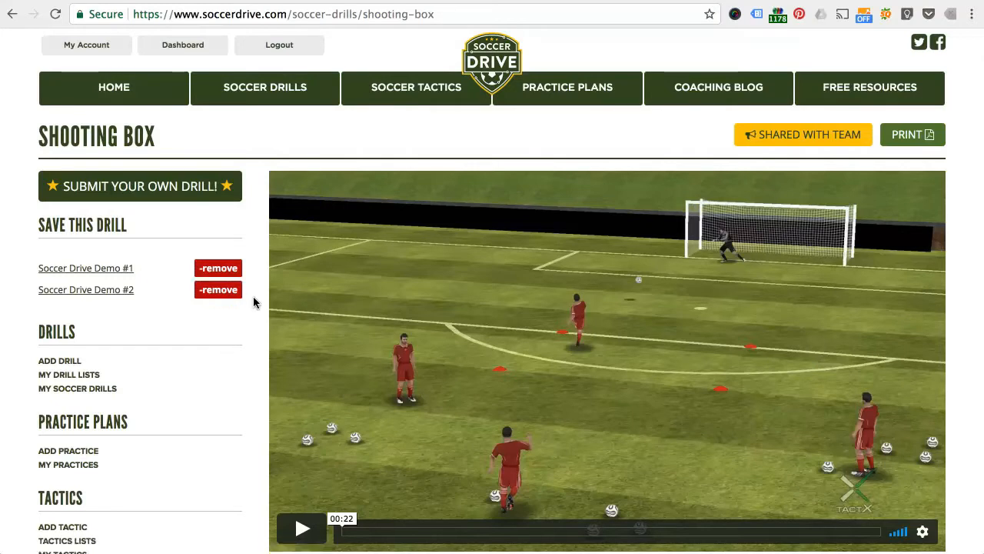
# Step: Go to the soccer drills search and filter the drills by the U14 age level
pyautogui.scroll(-1, 253, 300)
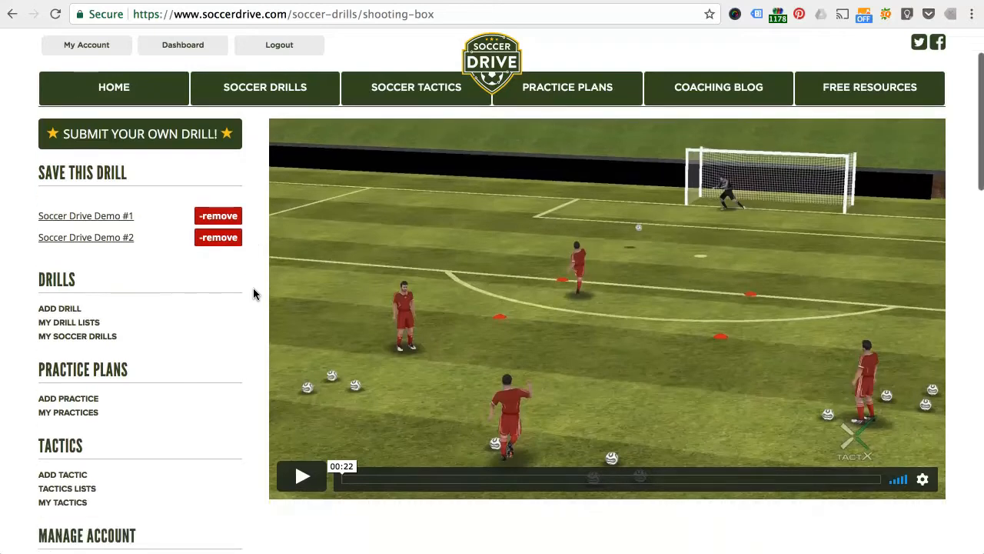
pyautogui.scroll(2, 254, 295)
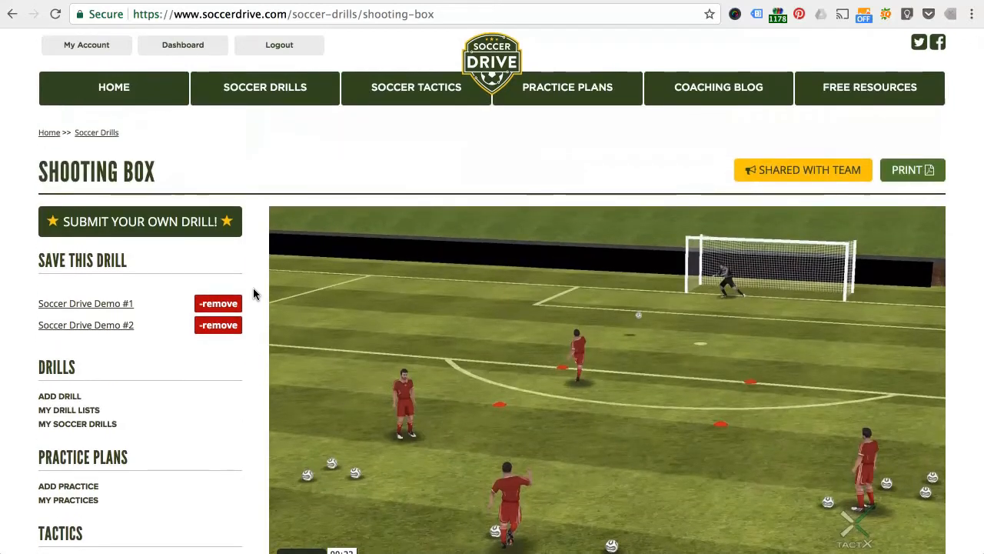
pyautogui.click(242, 89)
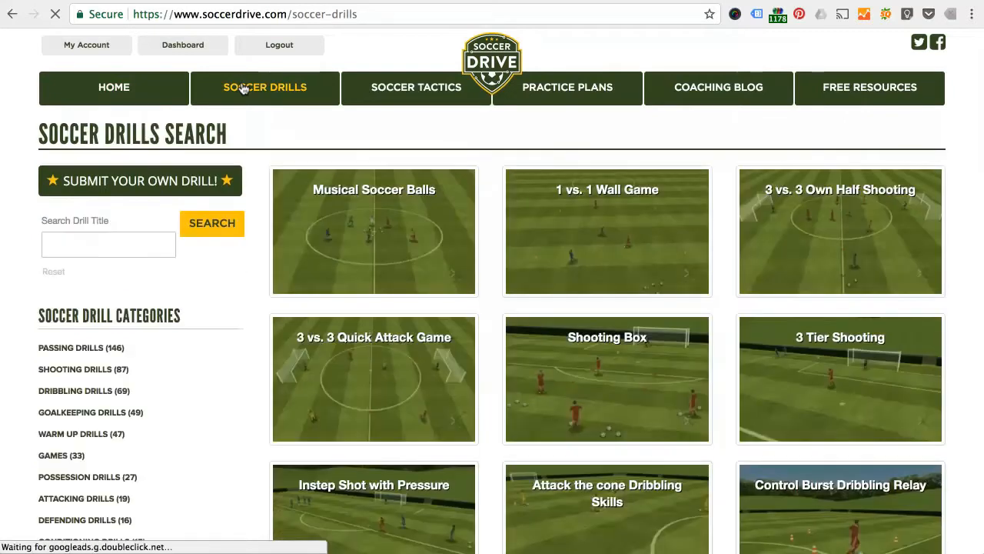
pyautogui.scroll(-5, 236, 419)
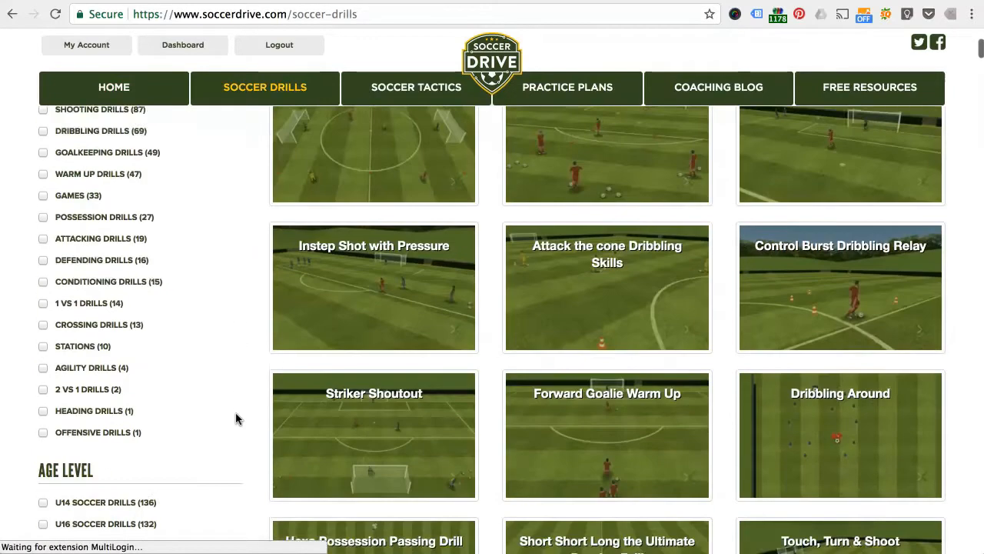
pyautogui.scroll(-6, 236, 419)
pyautogui.scroll(7, 236, 419)
pyautogui.scroll(-2, 236, 419)
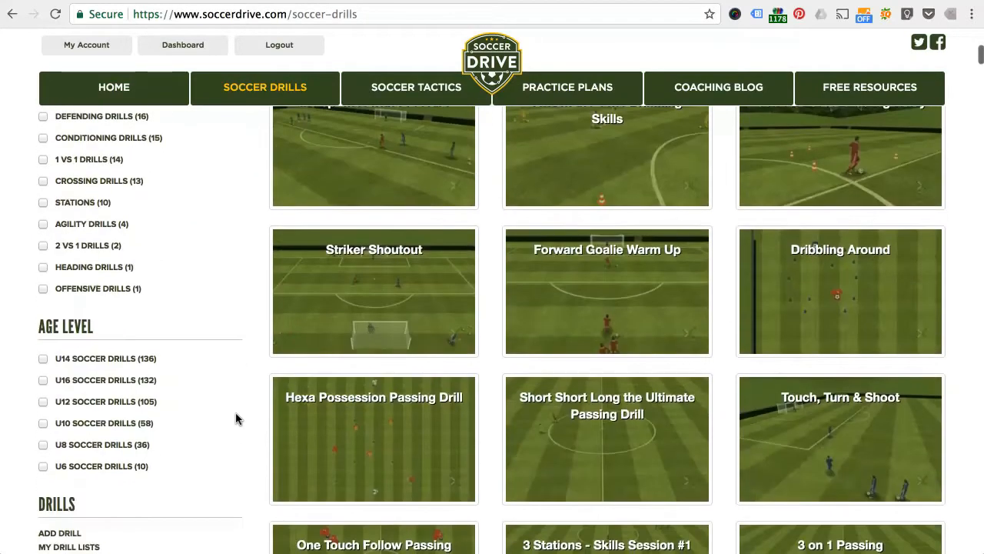
pyautogui.click(119, 361)
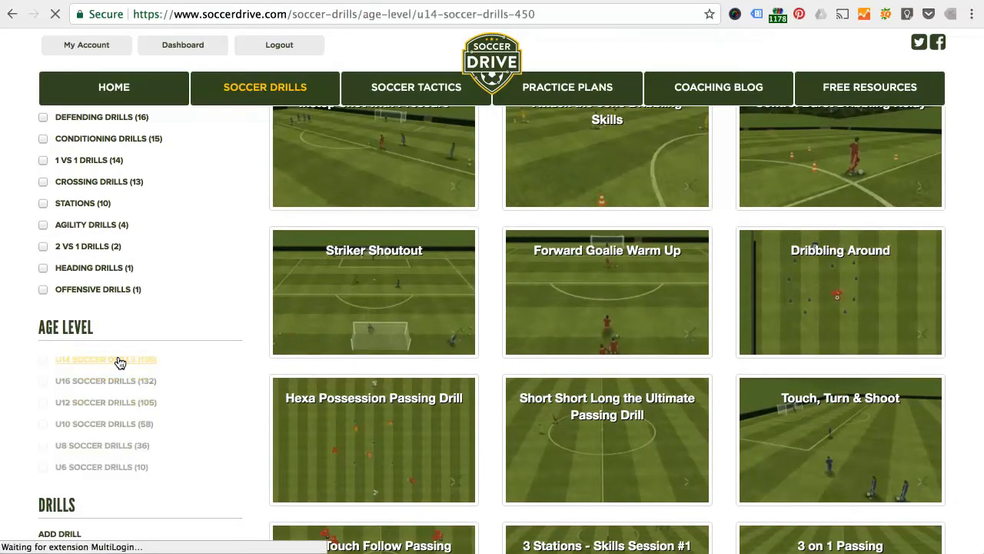
# Step: Open the Instep Shot with Pressure drill and add it to the Soccer Drive Demo #2 practice
pyautogui.scroll(-5, 224, 369)
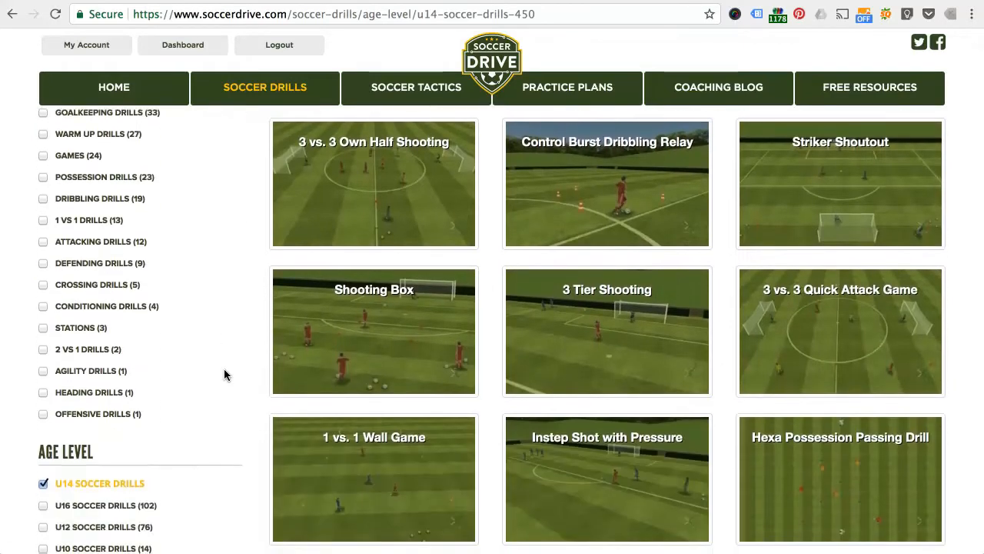
pyautogui.scroll(-5, 224, 369)
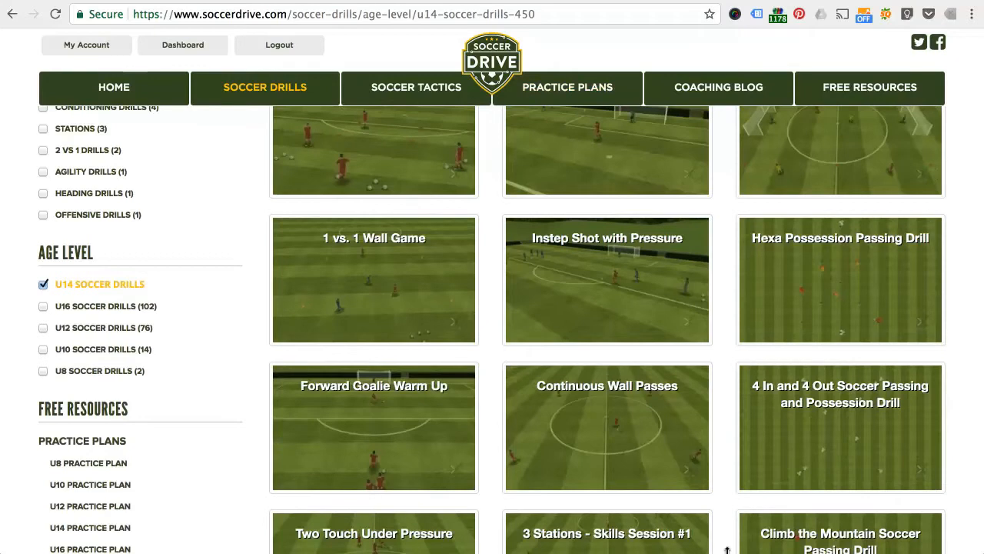
pyautogui.click(542, 301)
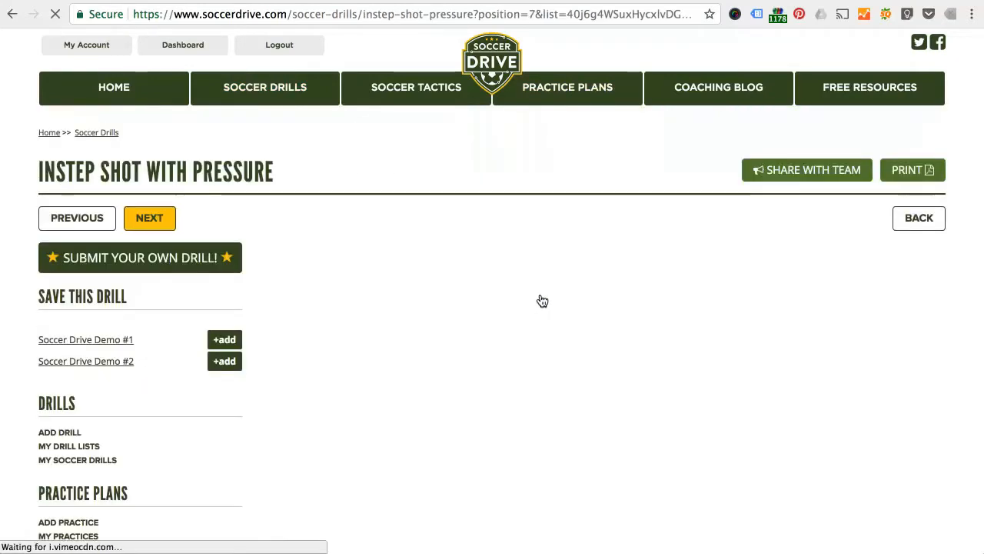
pyautogui.scroll(-4, 257, 345)
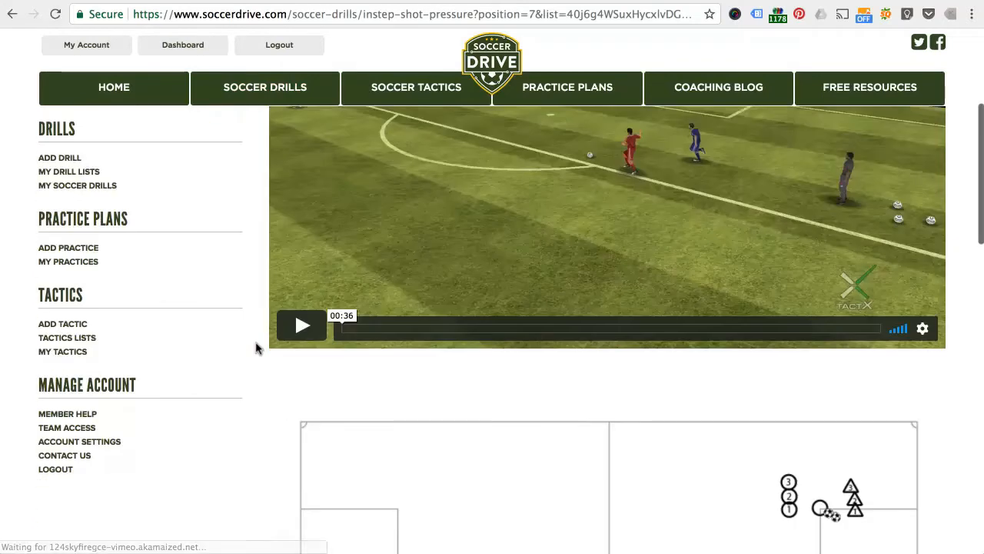
pyautogui.scroll(3, 256, 345)
pyautogui.click(223, 307)
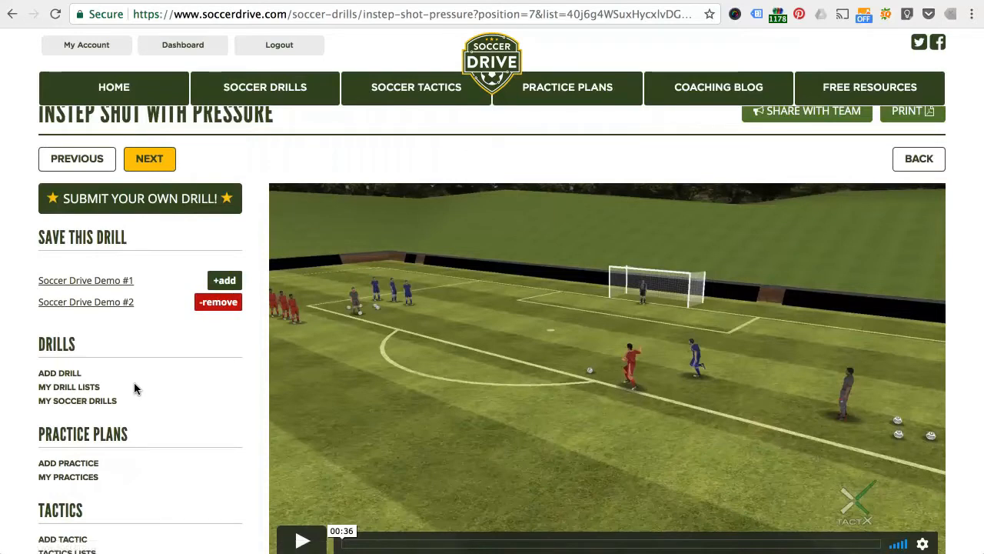
# Step: Open the Soccer Drive Demo #2 practice from the drill page and look through the drills it contains
pyautogui.scroll(1, 134, 389)
pyautogui.scroll(-1, 133, 388)
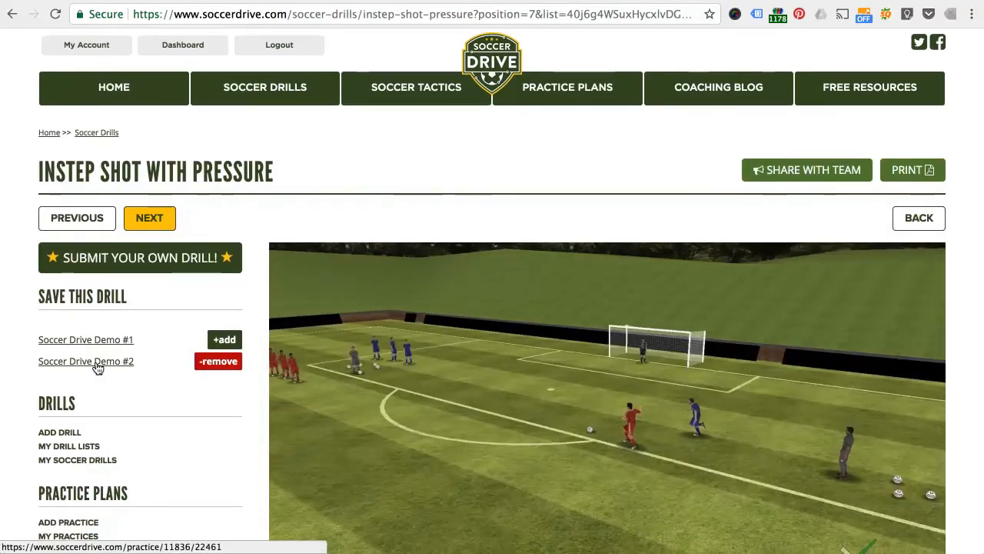
pyautogui.click(96, 364)
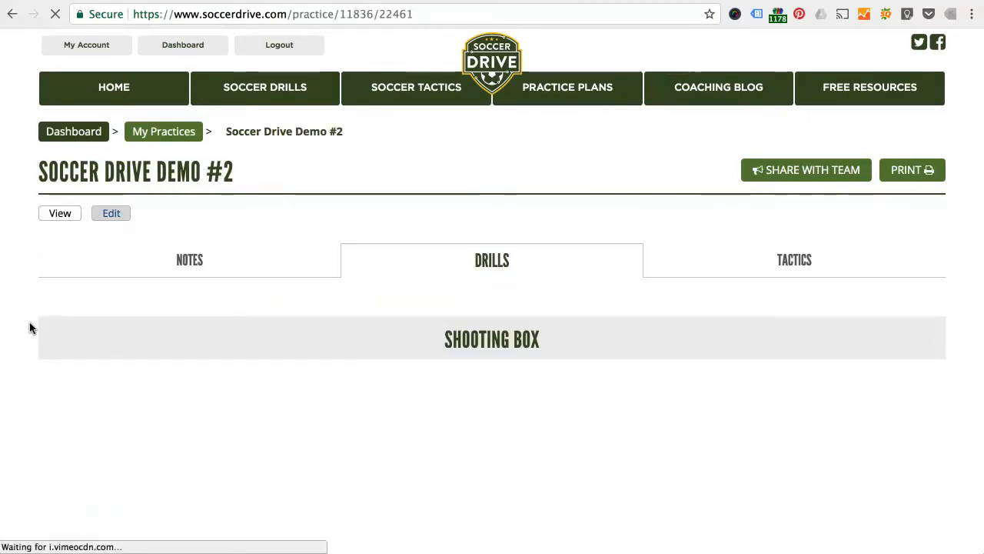
pyautogui.scroll(-10, 29, 329)
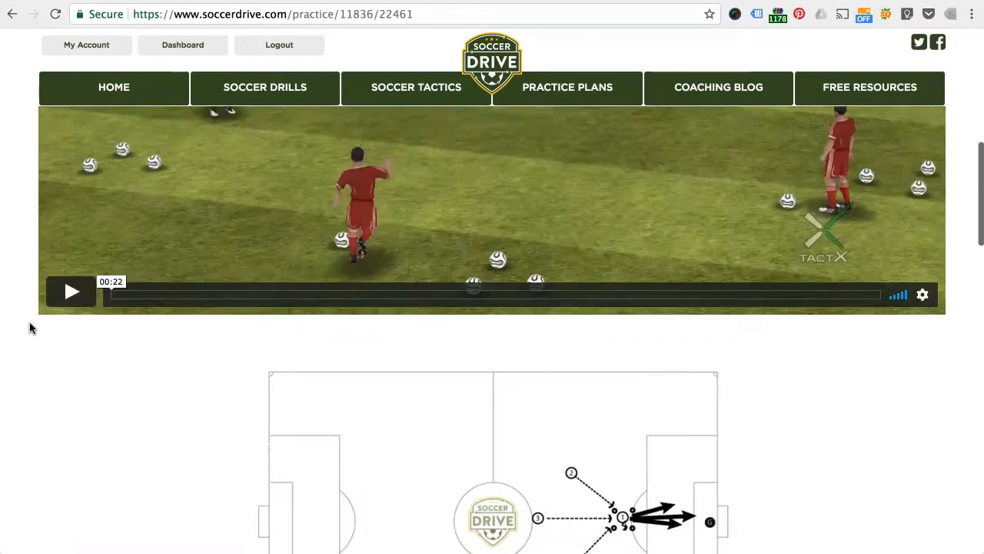
pyautogui.scroll(-15, 29, 328)
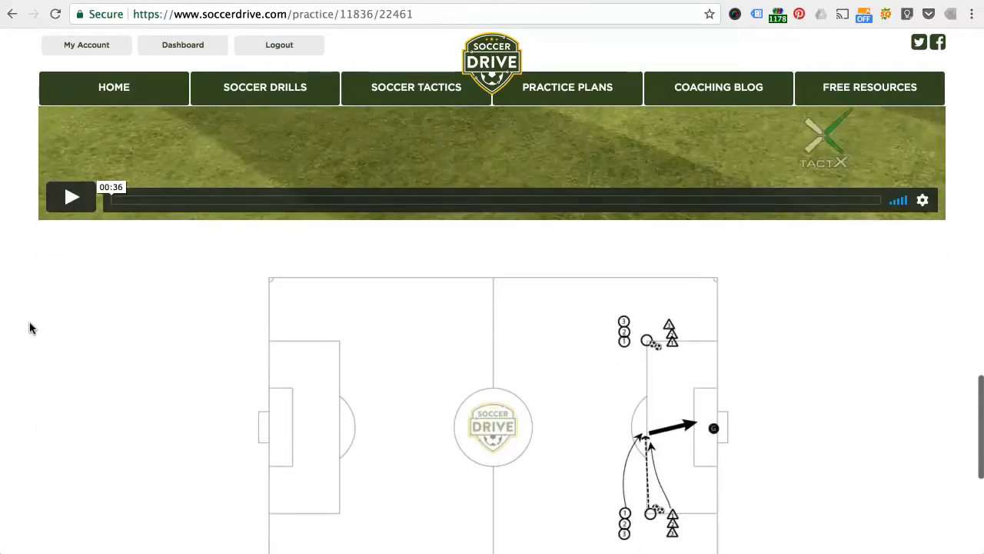
pyautogui.scroll(2, 30, 328)
pyautogui.scroll(3, 29, 332)
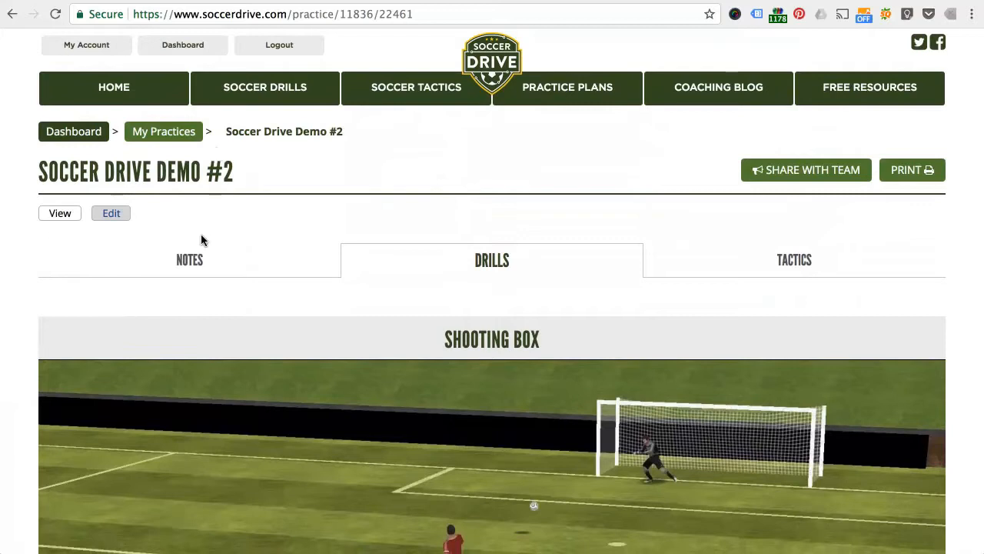
# Step: Edit the practice so Instep Shot with Pressure comes before Shooting Box in the drill order, and save it
pyautogui.click(112, 215)
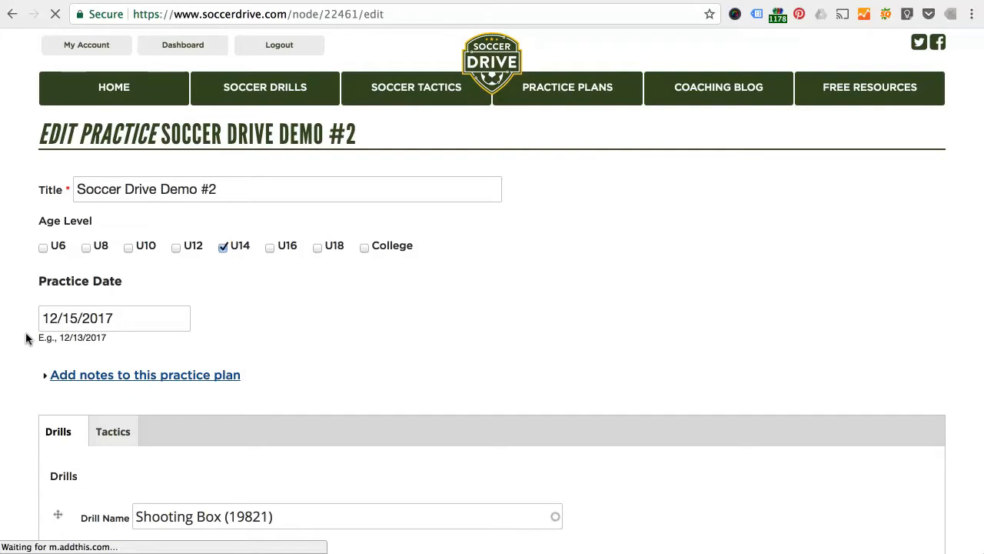
pyautogui.scroll(-2, 26, 339)
pyautogui.scroll(-3, 25, 339)
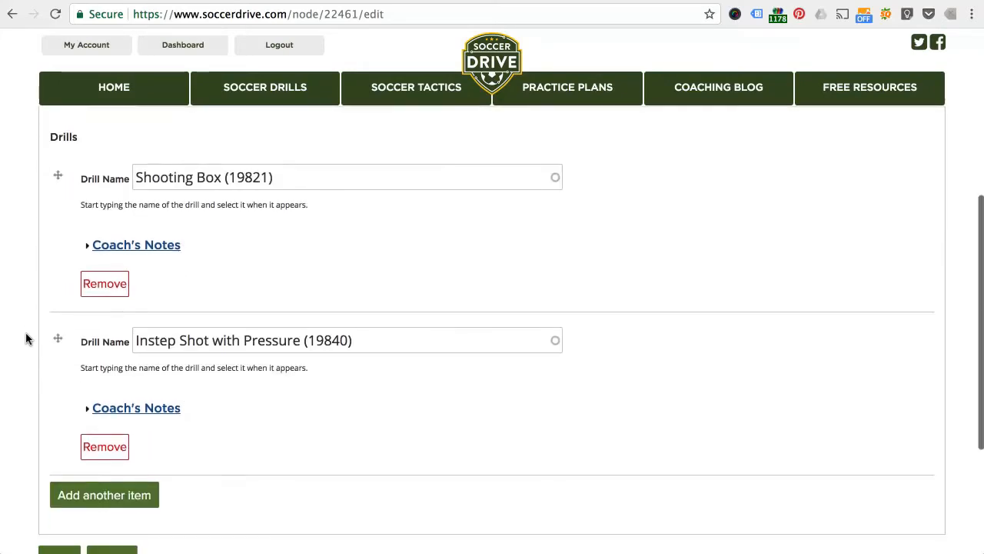
pyautogui.scroll(2, 26, 338)
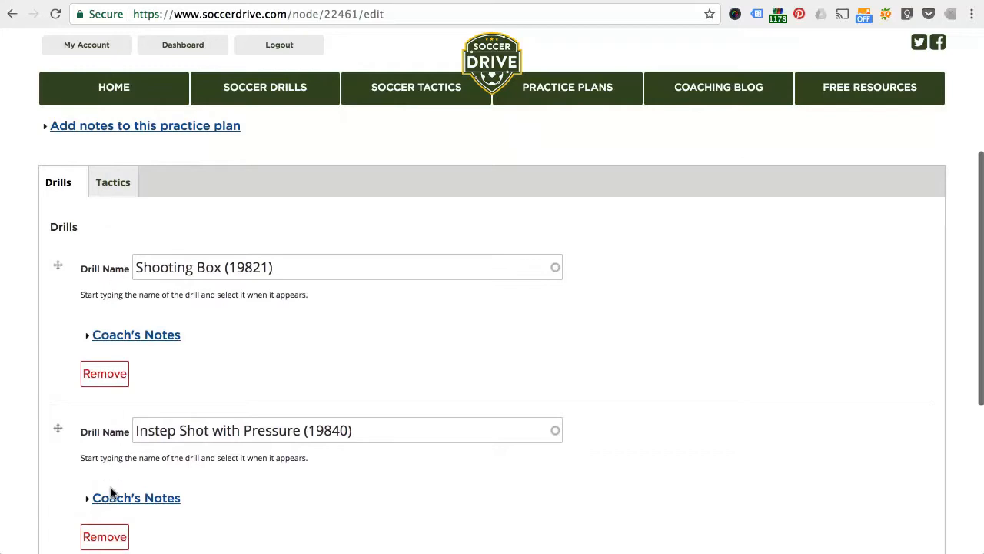
pyautogui.scroll(-1, 34, 381)
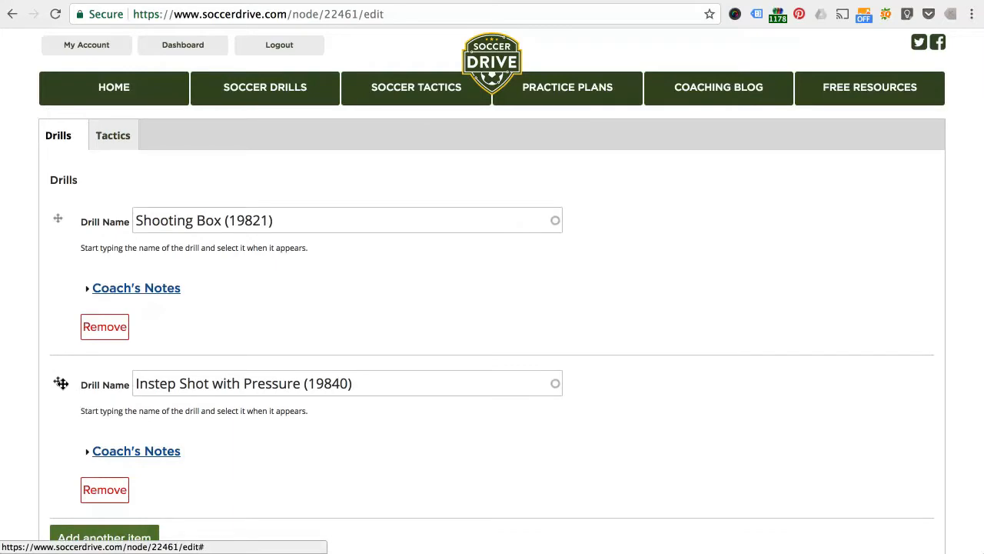
pyautogui.moveTo(60, 381); pyautogui.dragTo(59, 233)
pyautogui.scroll(-3, 29, 291)
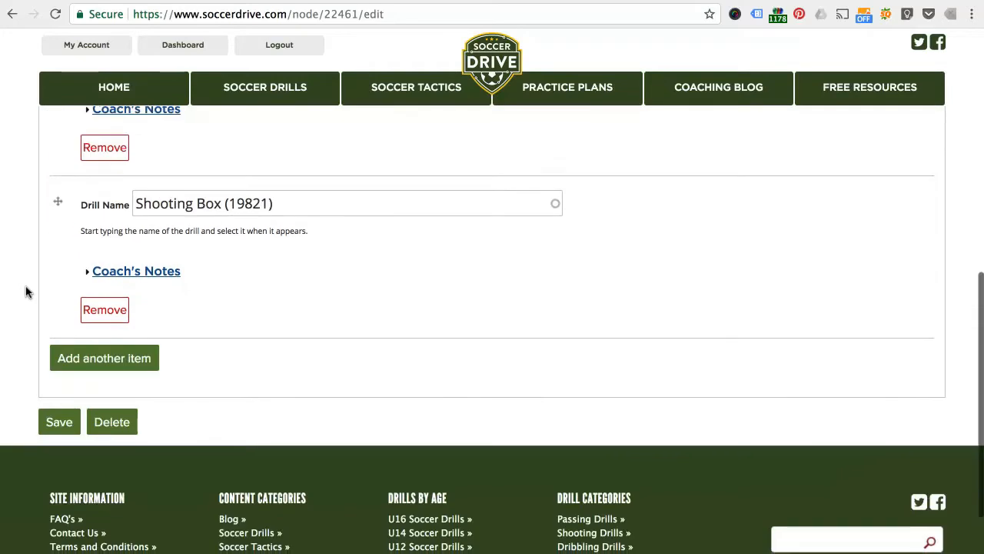
pyautogui.click(55, 422)
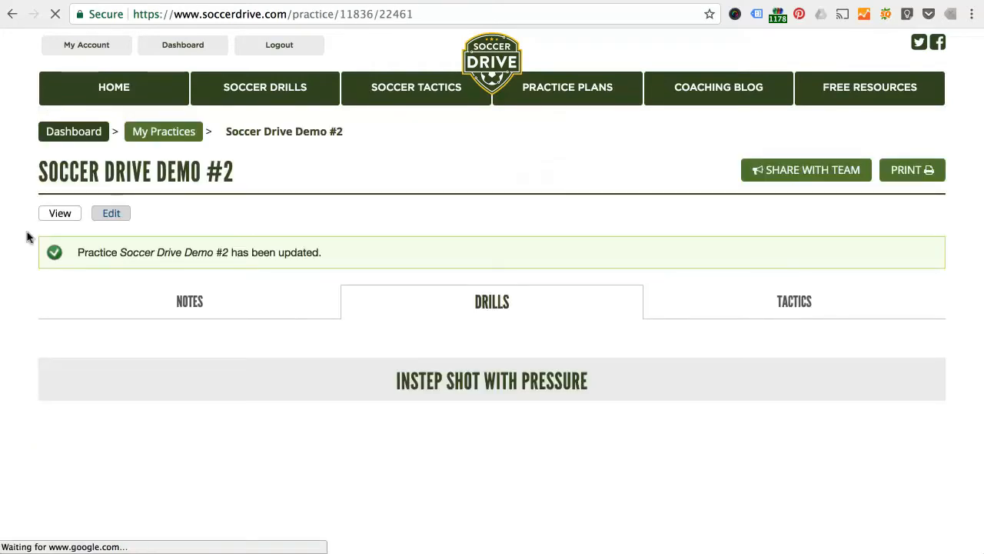
# Step: View the practice date and notes of the Soccer Drive Demo #2 practice
pyautogui.scroll(-1, 18, 248)
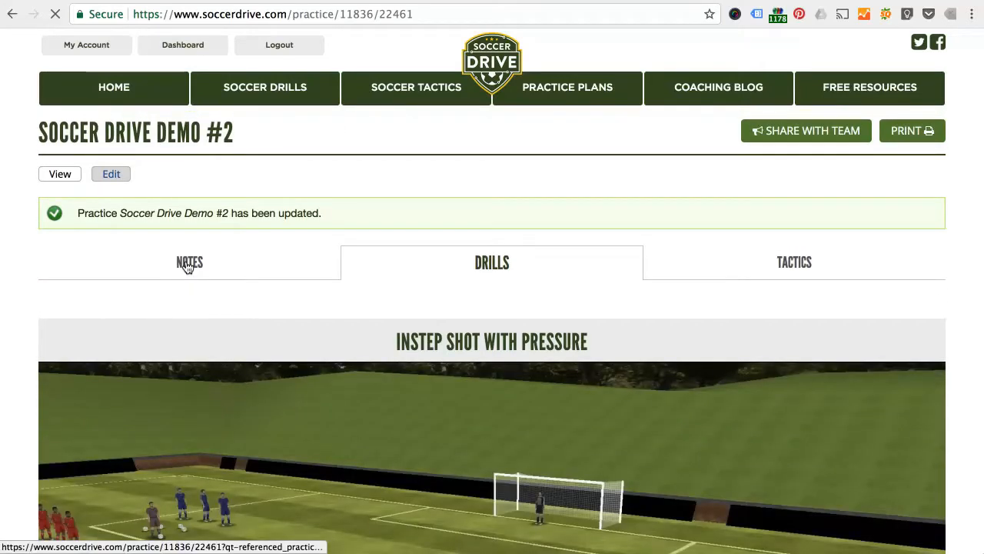
pyautogui.click(187, 266)
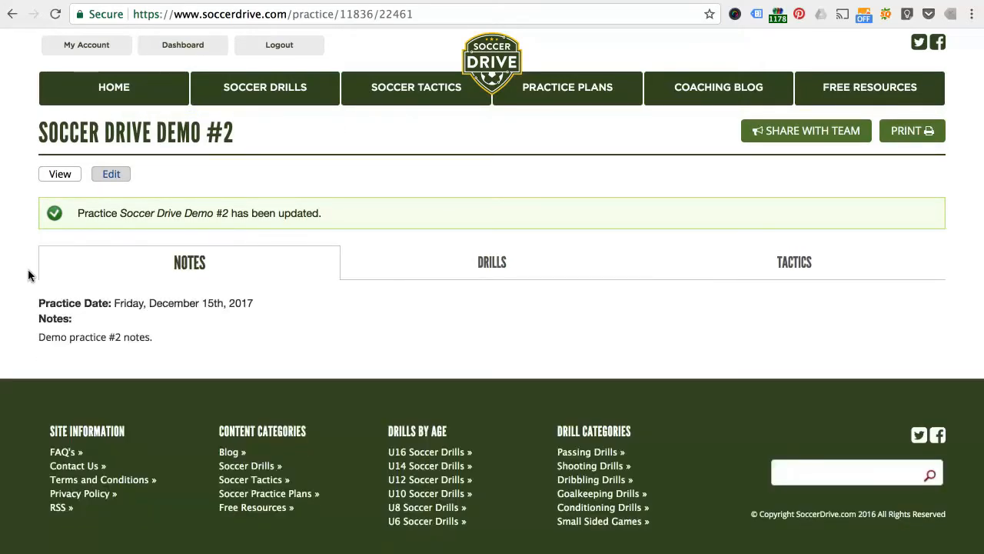
pyautogui.moveTo(40, 337); pyautogui.dragTo(174, 346)
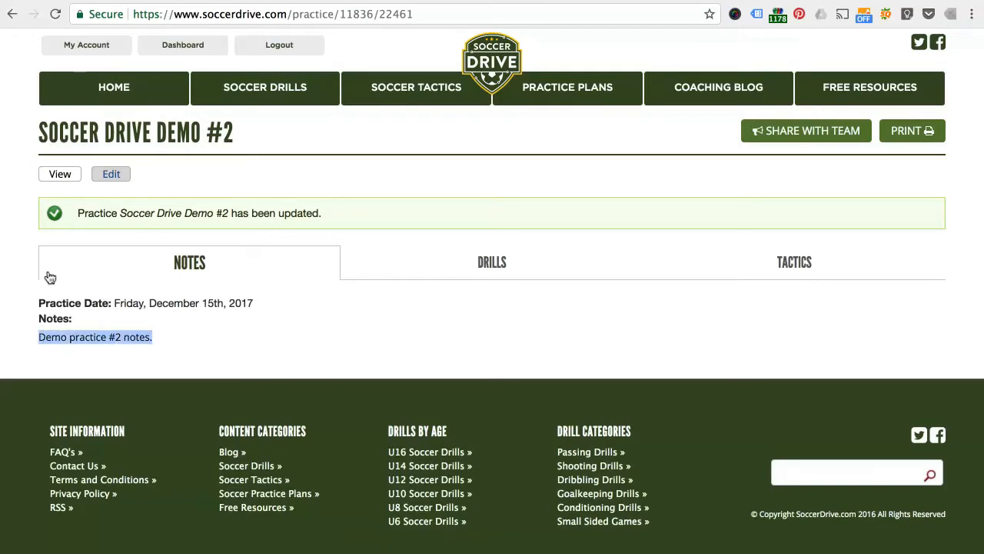
pyautogui.click(21, 259)
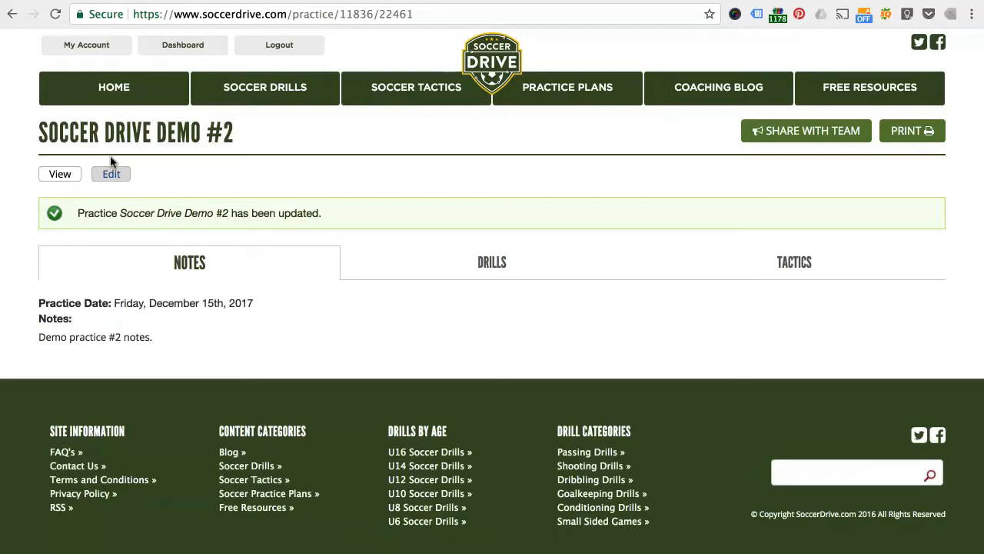
# Step: Edit the practice to add the coach's note "Additional notes from coach go here" to the Instep Shot with Pressure drill, and save it
pyautogui.click(110, 176)
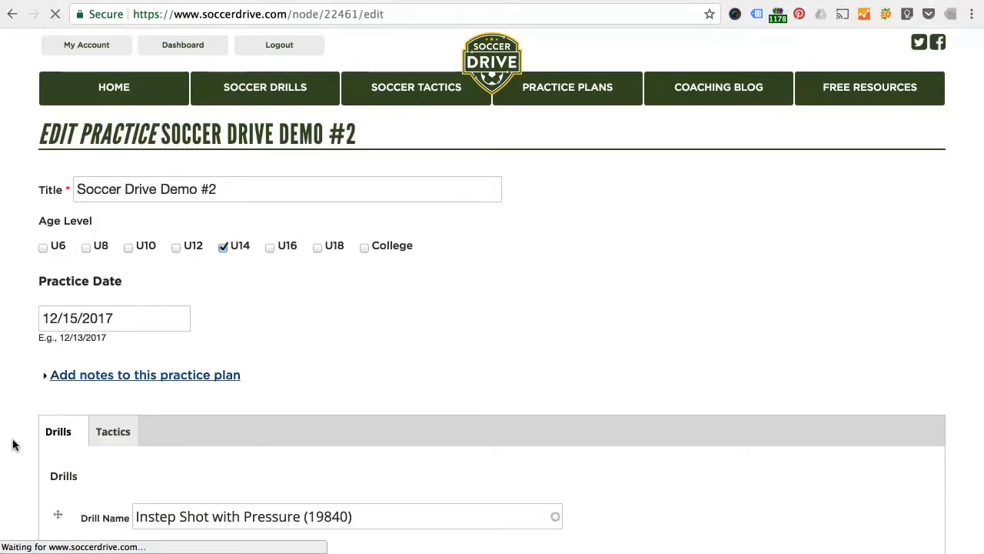
pyautogui.scroll(-4, 13, 443)
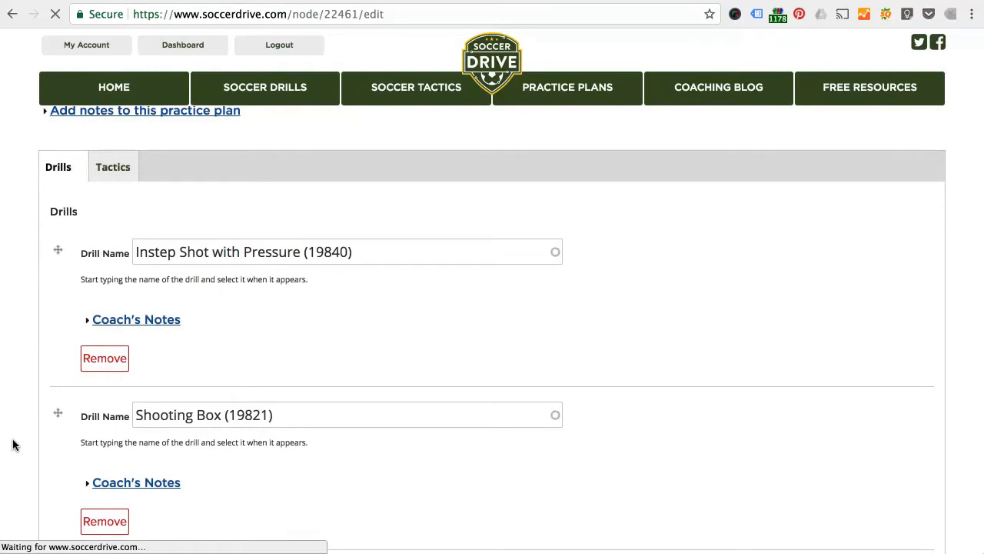
pyautogui.scroll(-1, 13, 444)
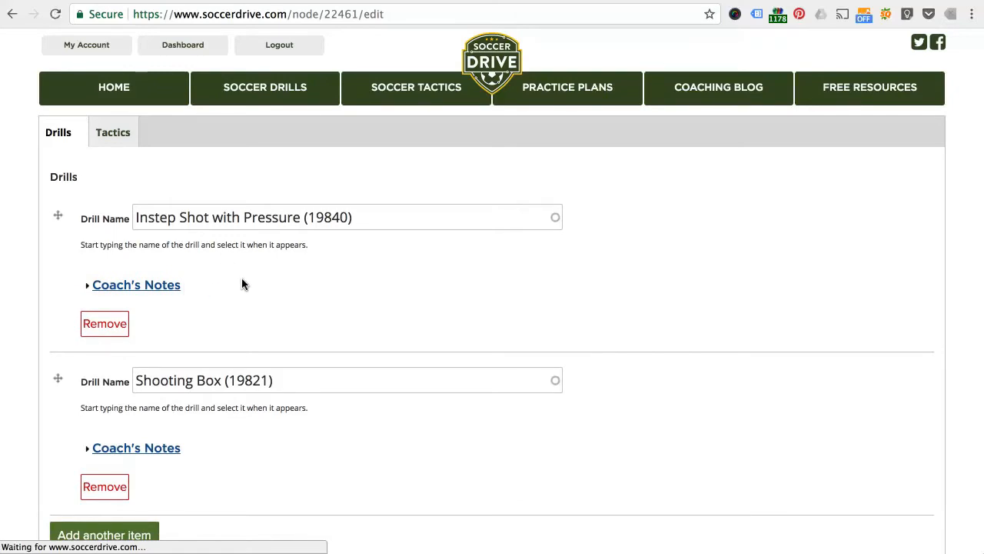
pyautogui.click(176, 287)
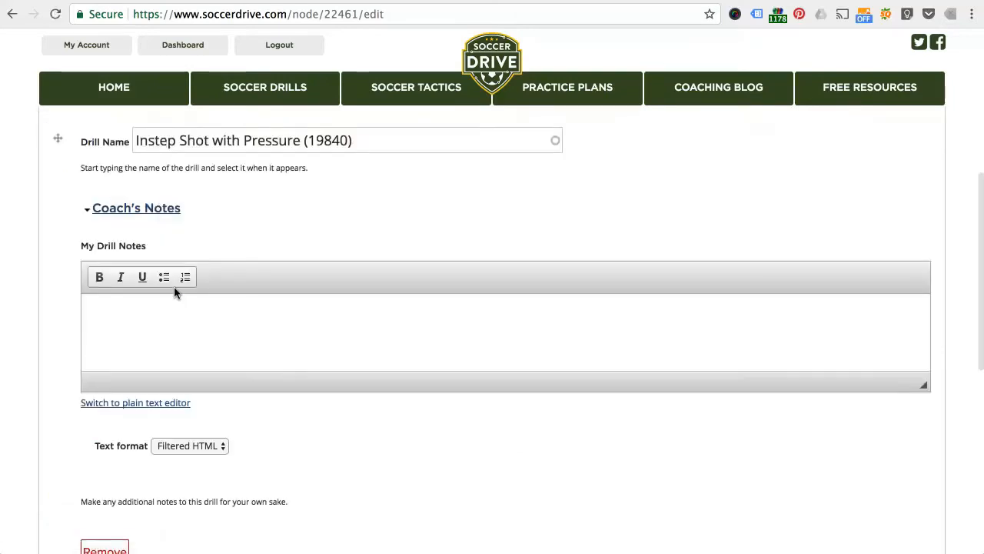
pyautogui.click(203, 311)
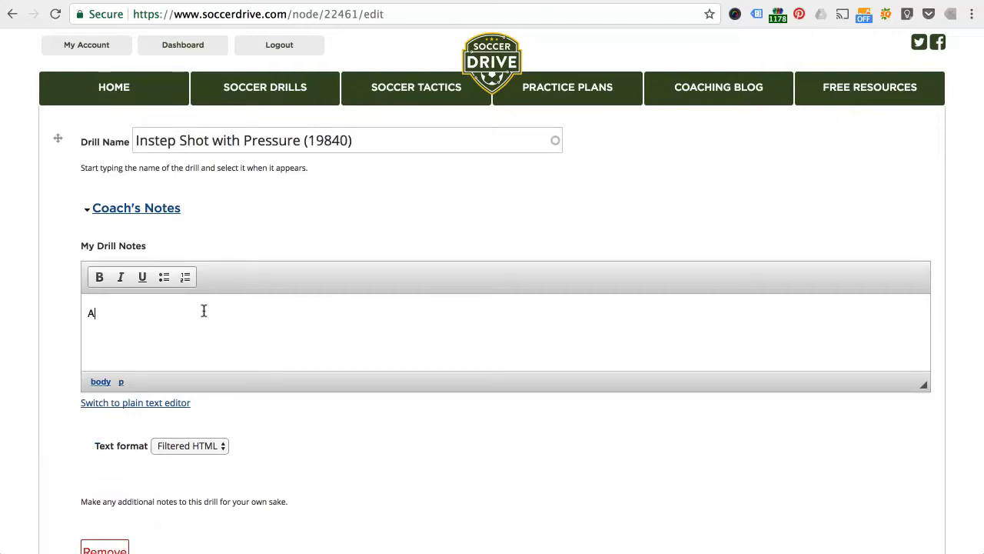
pyautogui.write('Additional notes fro')
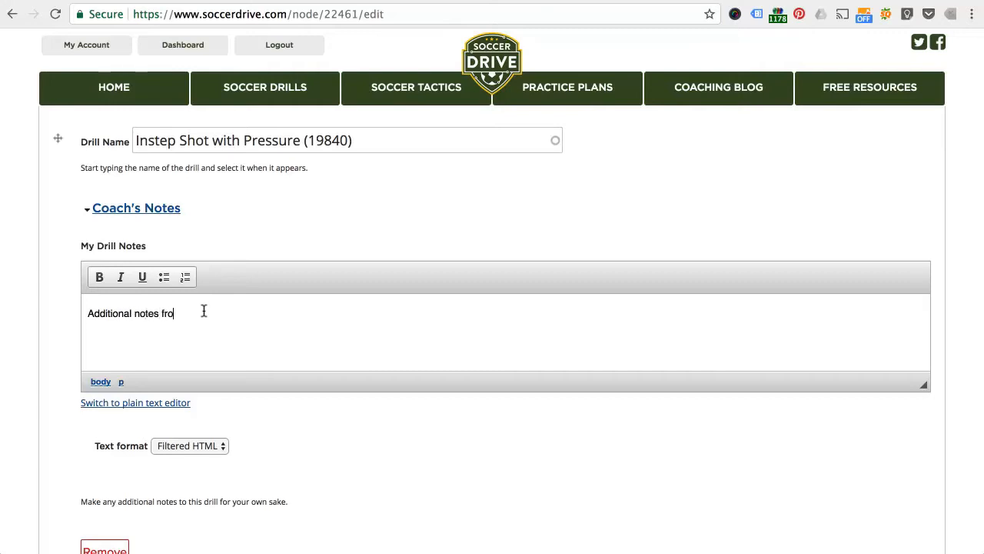
pyautogui.write('e')
pyautogui.scroll(-2, 17, 379)
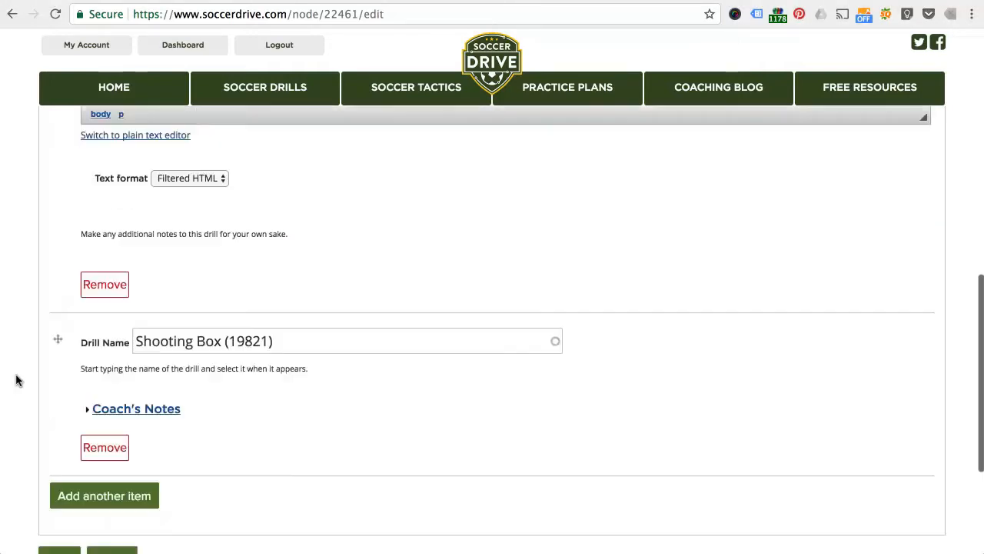
pyautogui.scroll(-3, 17, 379)
pyautogui.click(53, 407)
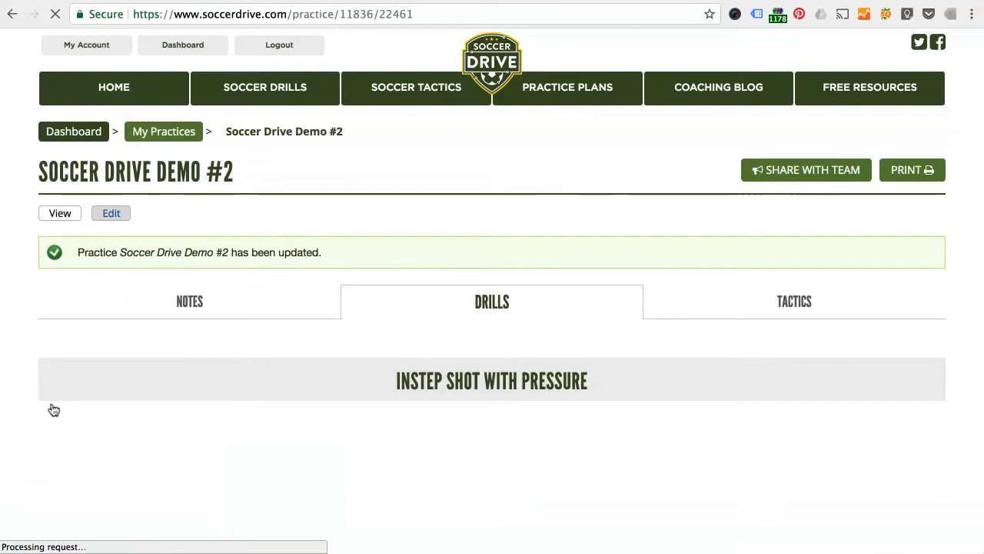
# Step: Review the saved practice's drills, checking the diagram, description and drill notes of Instep Shot with Pressure
pyautogui.scroll(-8, 27, 358)
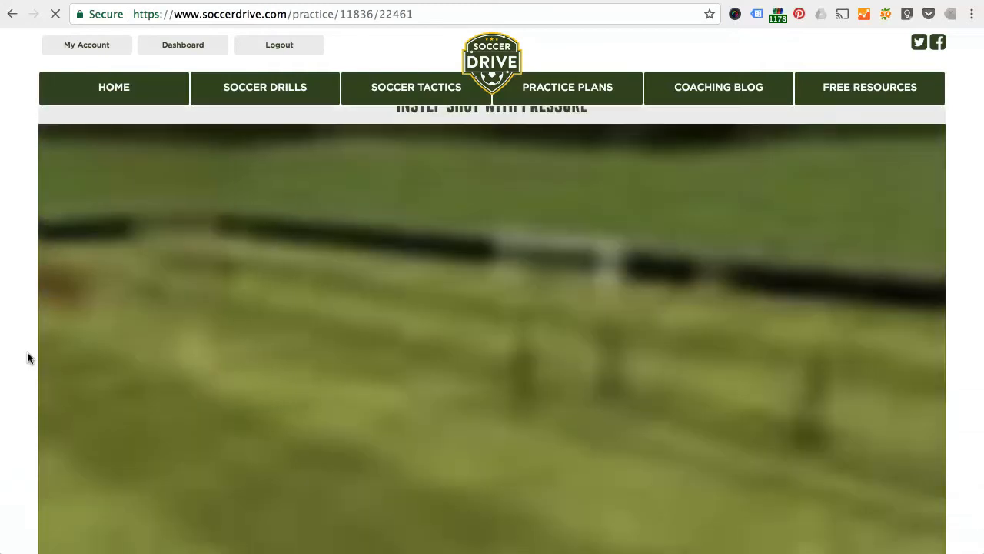
pyautogui.scroll(-5, 27, 358)
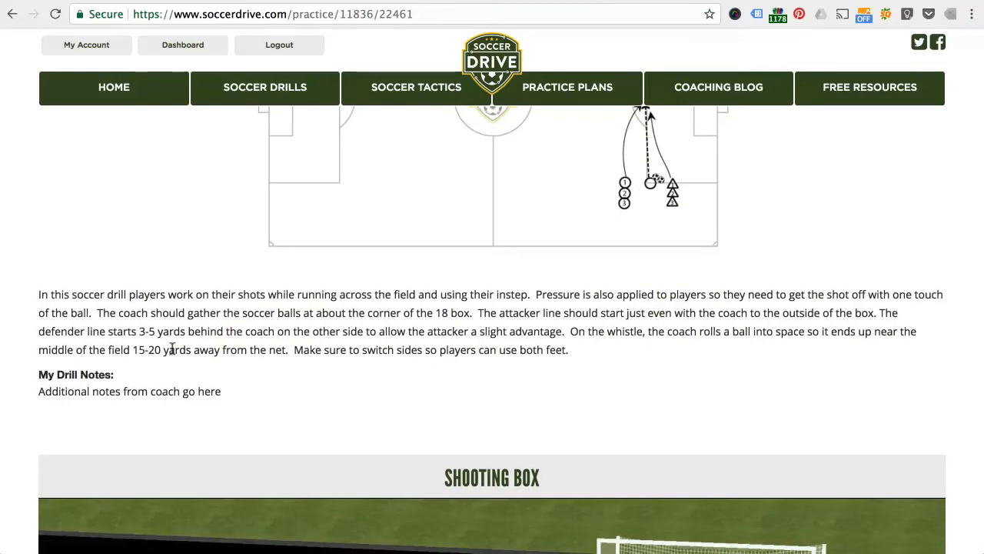
pyautogui.scroll(-2, 172, 348)
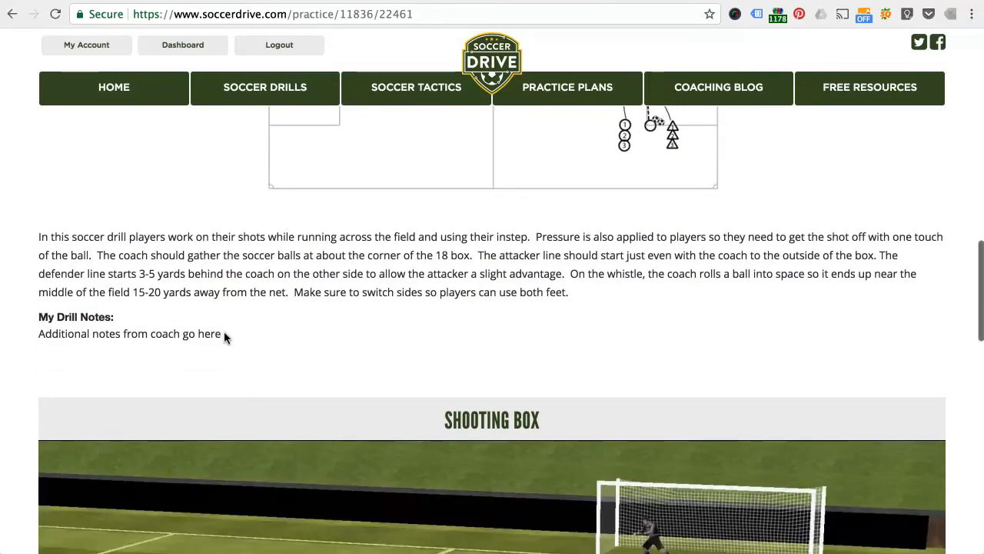
pyautogui.scroll(15, 155, 249)
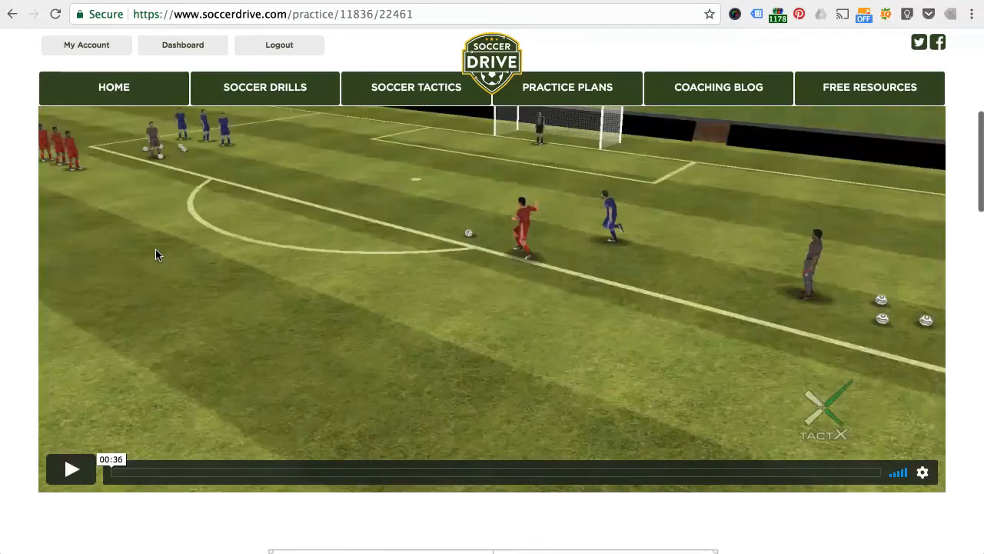
pyautogui.scroll(9, 155, 249)
pyautogui.scroll(-8, 18, 358)
pyautogui.scroll(-20, 18, 363)
pyautogui.scroll(20, 19, 363)
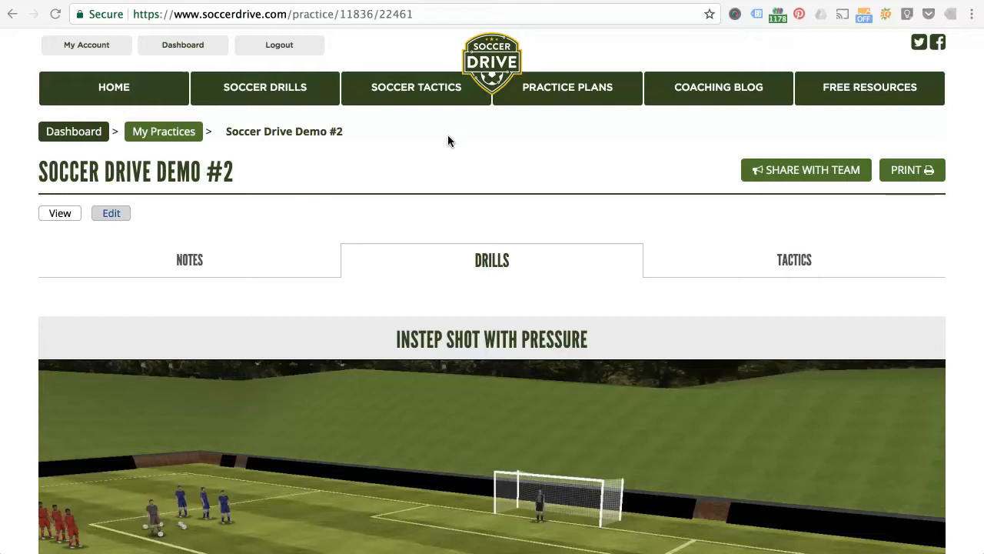
# Step: Go through the dashboard to the personal soccer drills and start a new drill named "SoccerDrive Demo Drill #2"
pyautogui.click(192, 45)
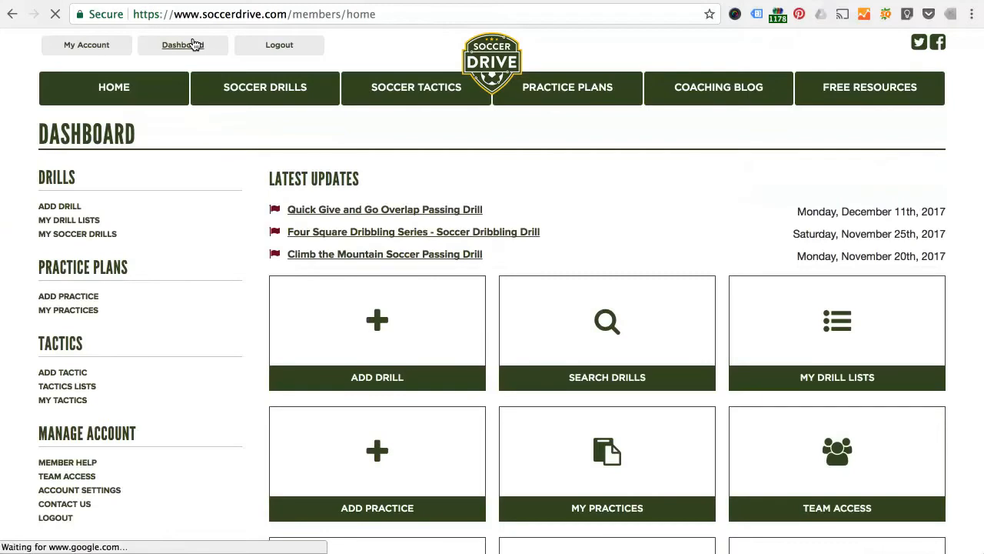
pyautogui.click(67, 234)
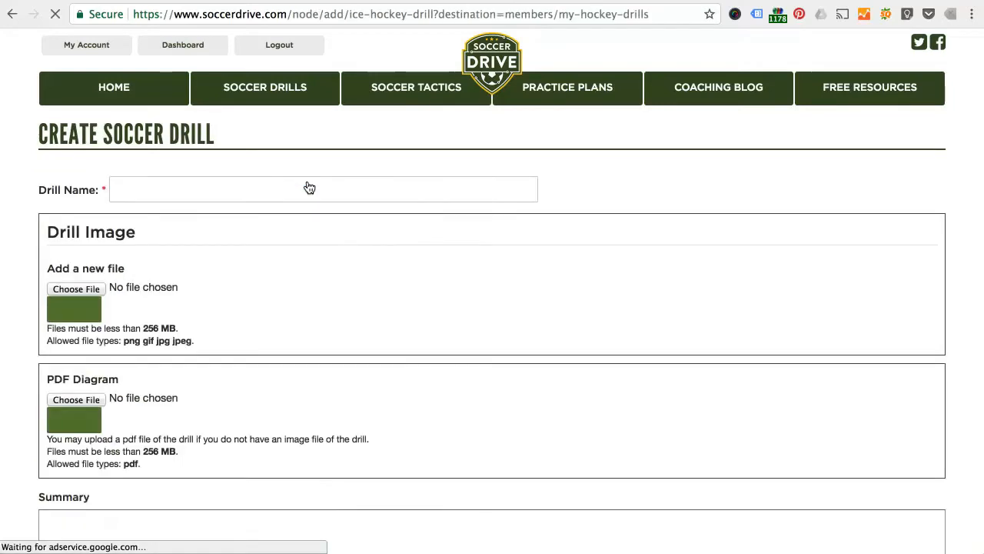
pyautogui.click(274, 188)
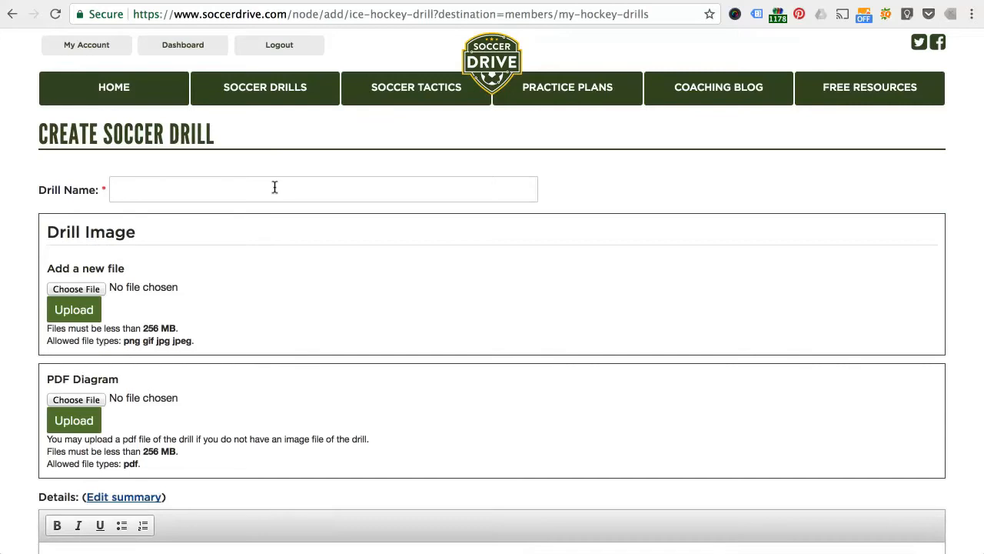
pyautogui.write('Soccer')
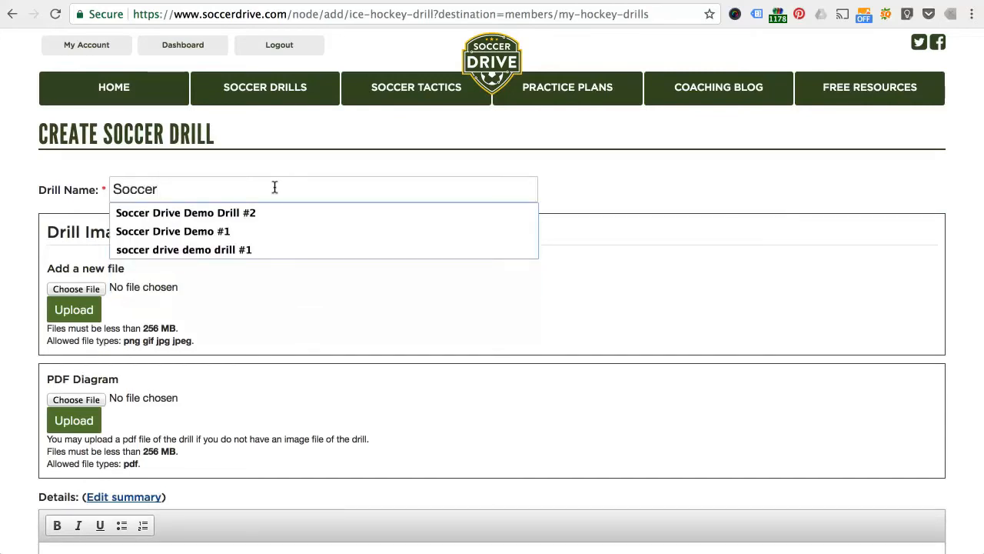
pyautogui.write('Drive Demo Drill #2')
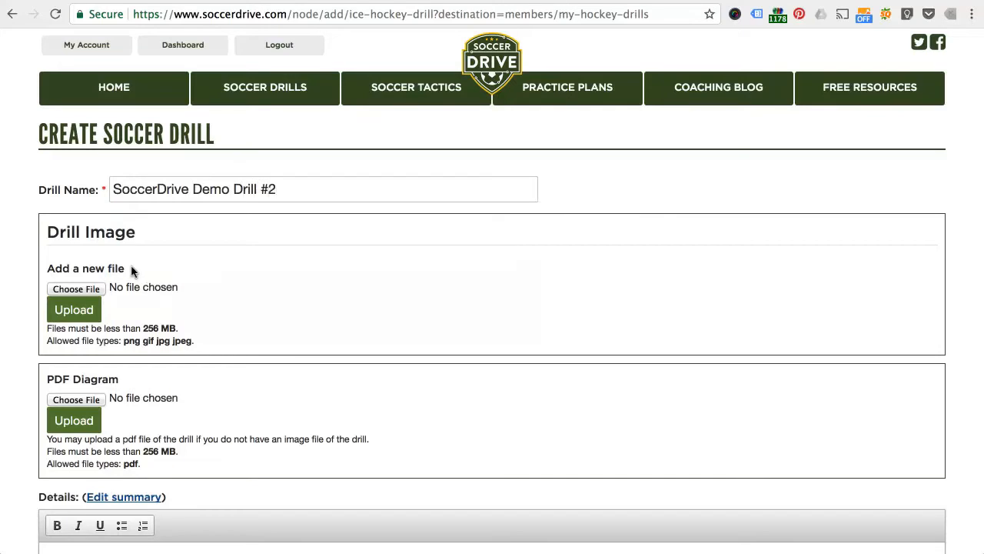
# Step: Choose 1v1-wall-game.png from the drills images folder as the drill image and upload it
pyautogui.click(98, 288)
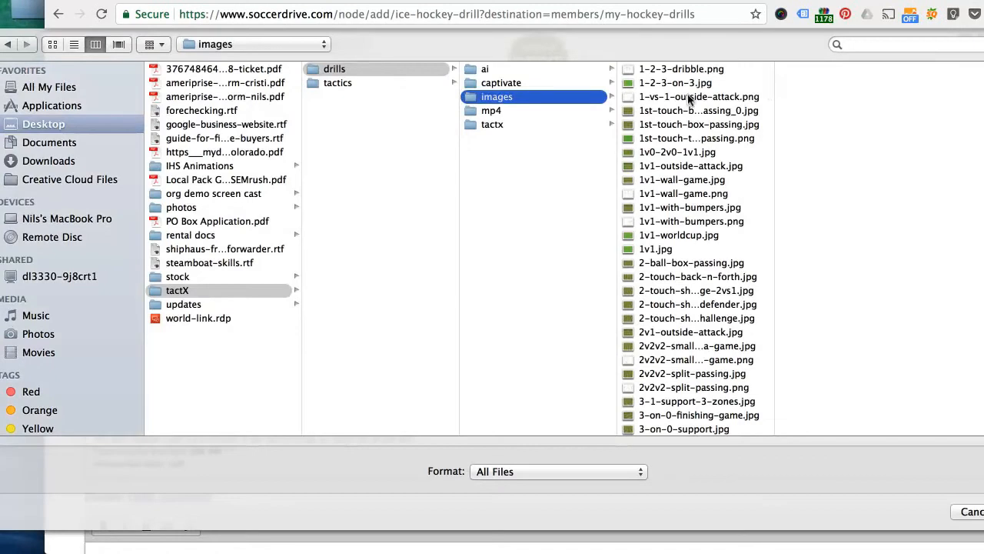
pyautogui.click(675, 195)
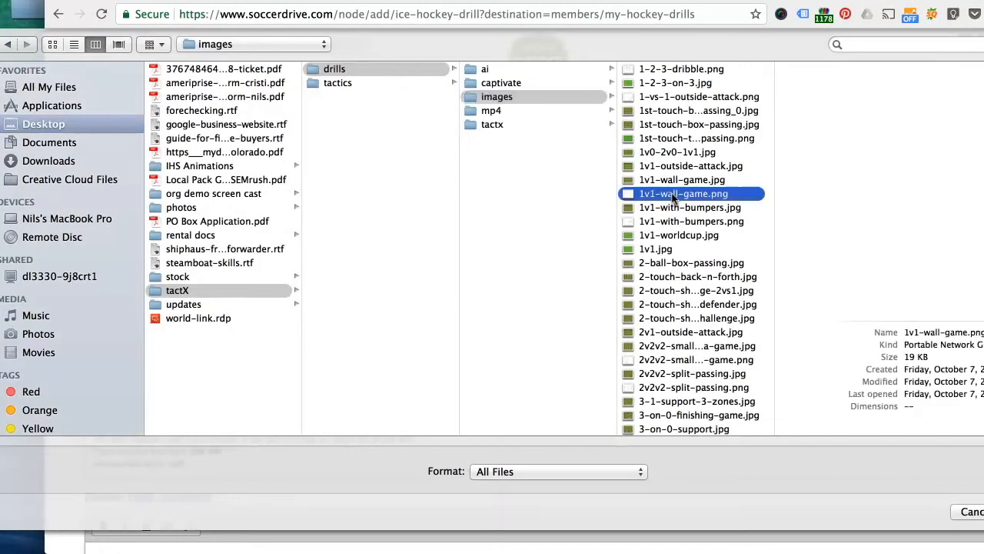
pyautogui.press('Return')
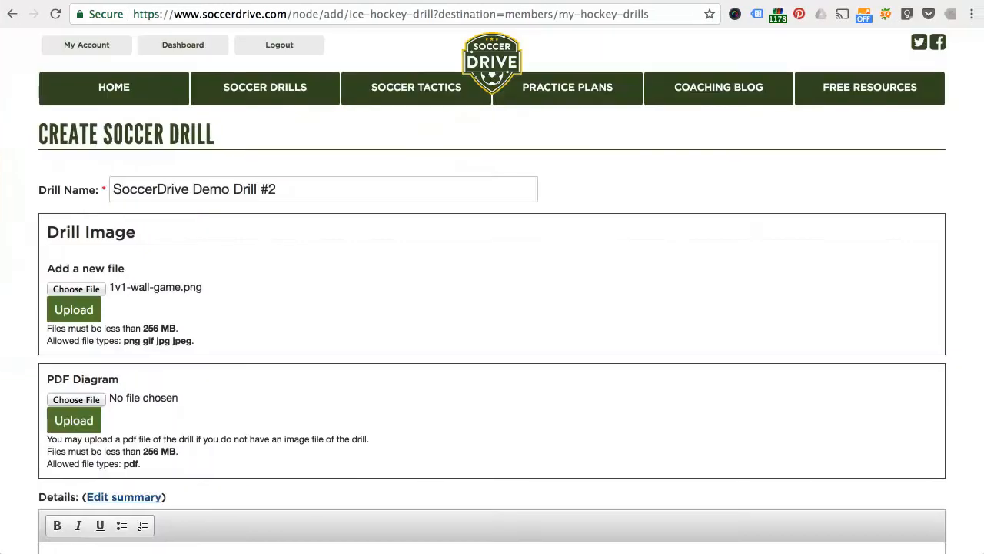
pyautogui.click(73, 309)
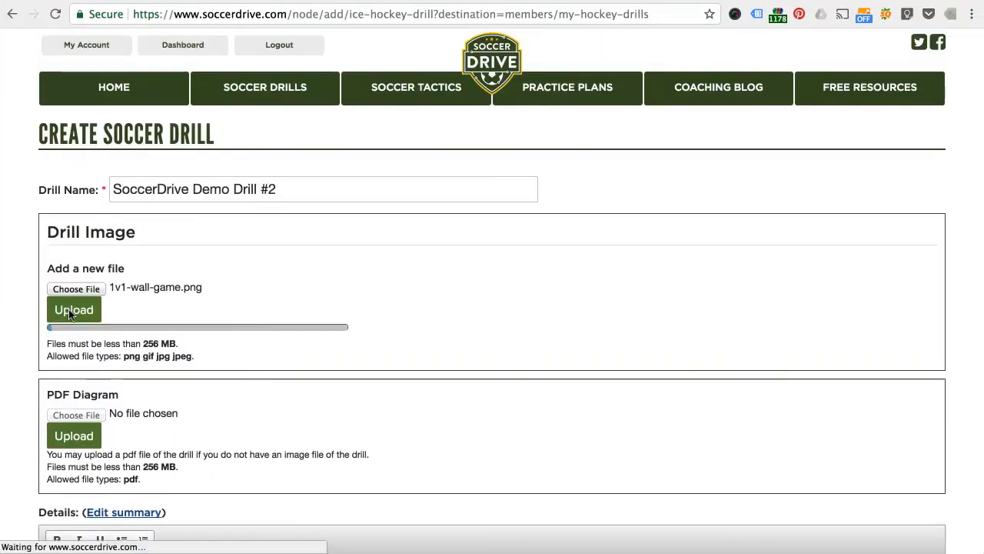
# Step: Enter "Drill #2 Notes" as the drill's details
pyautogui.scroll(-4, 128, 400)
pyautogui.scroll(-2, 128, 400)
pyautogui.click(127, 396)
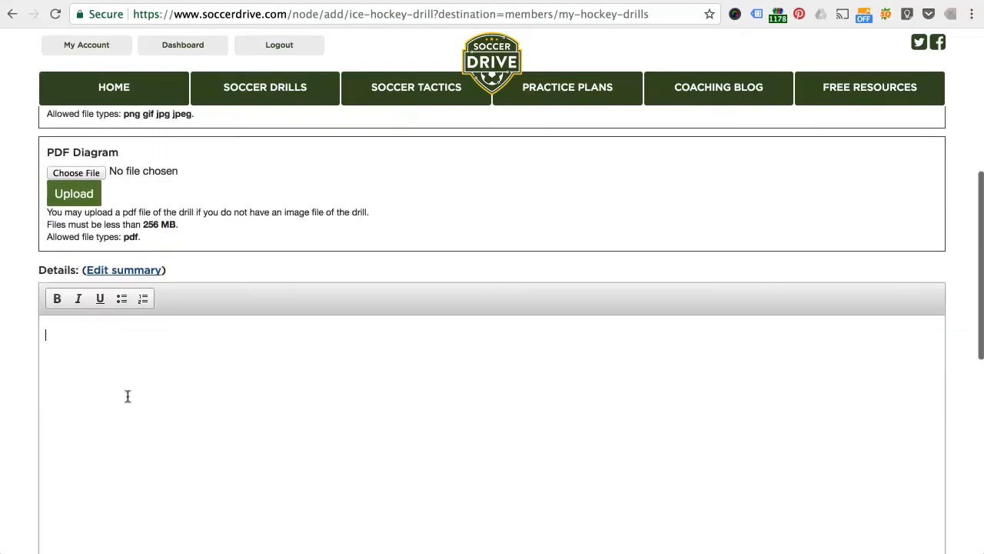
pyautogui.write('Drill #2 Notes')
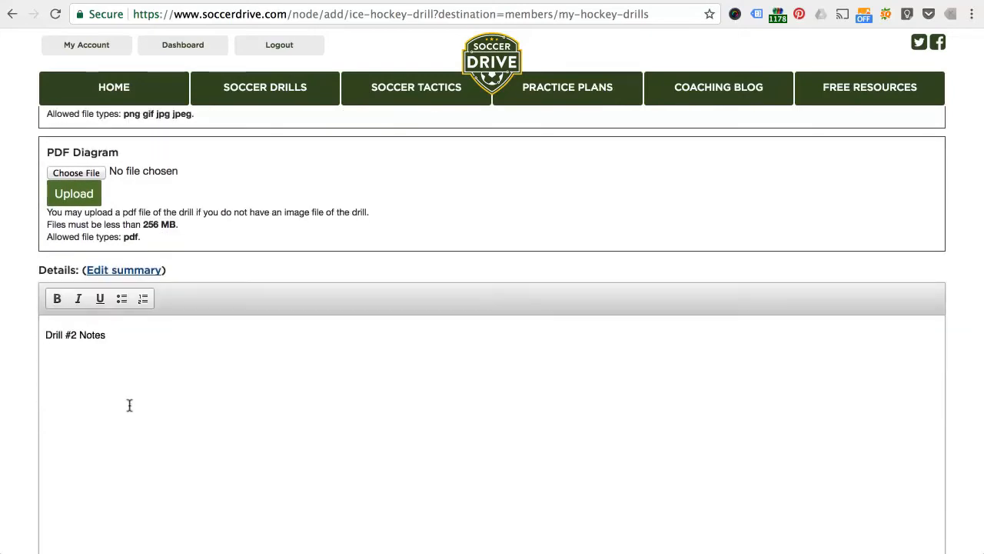
# Step: Set the drill's requirements to 0 goals, 1 ball and 5 players, and save the drill
pyautogui.scroll(-5, 150, 356)
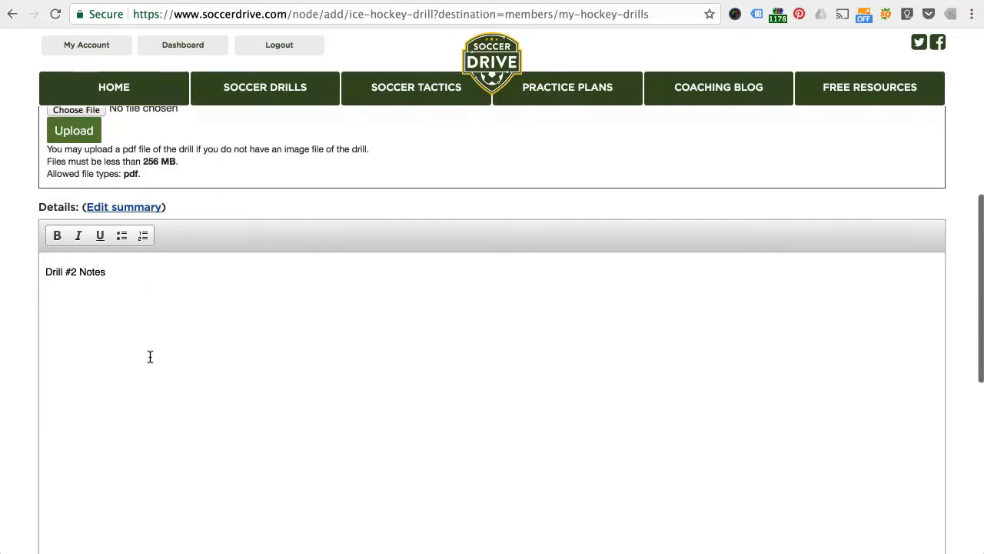
pyautogui.scroll(-1, 150, 356)
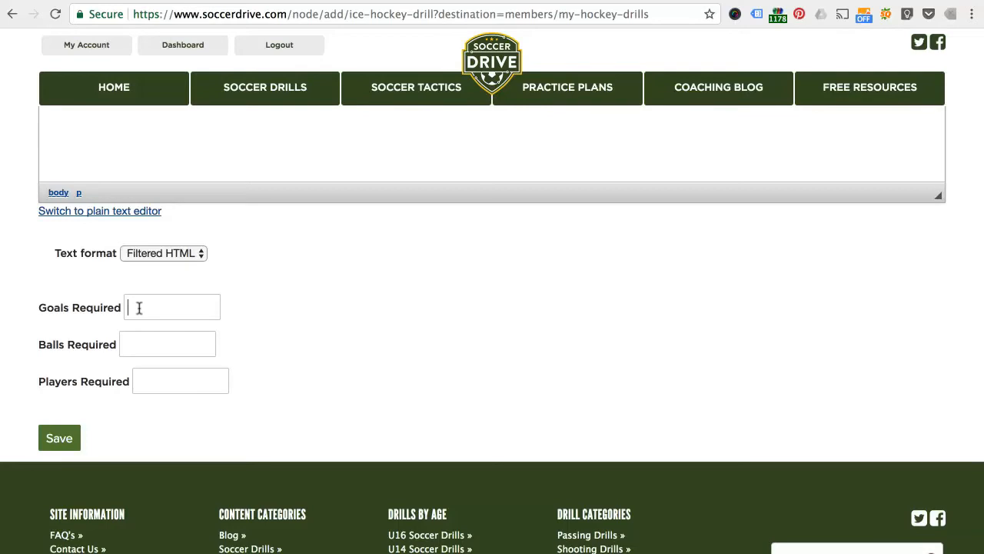
pyautogui.write('0')
pyautogui.press('Tab')
pyautogui.write('1')
pyautogui.press('Tab')
pyautogui.click(68, 452)
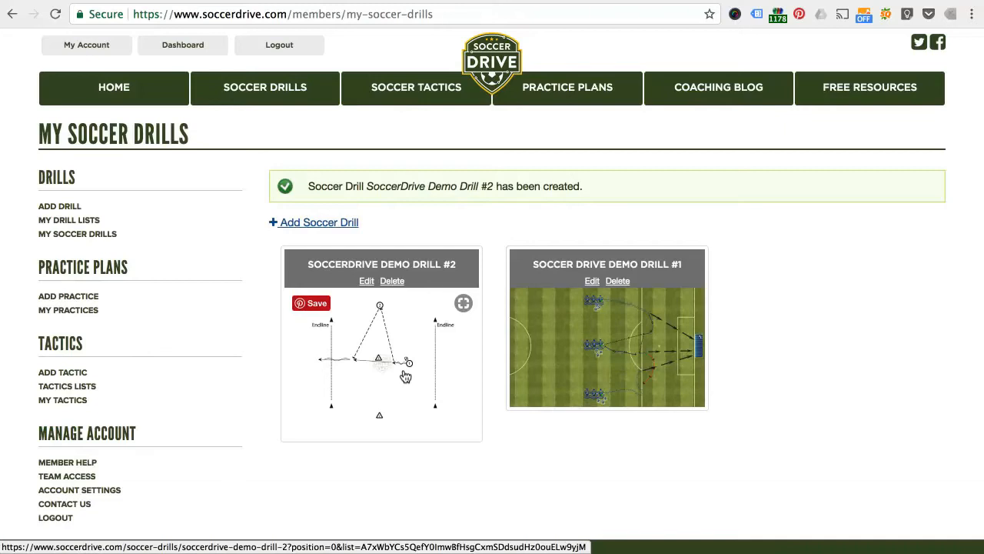
# Step: Open SoccerDrive Demo Drill #2 and check its diagram, notes and required goals, balls and players
pyautogui.click(420, 266)
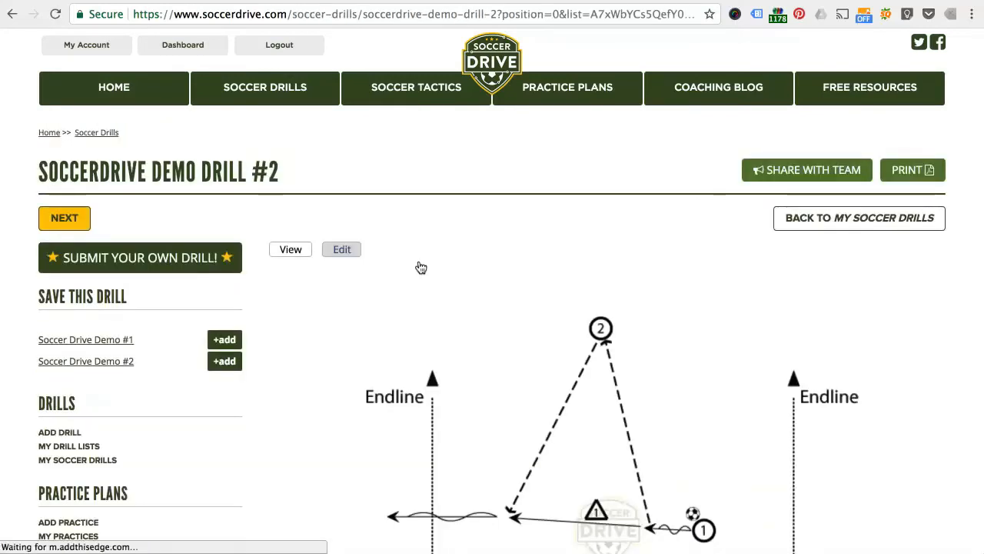
pyautogui.moveTo(479, 285)
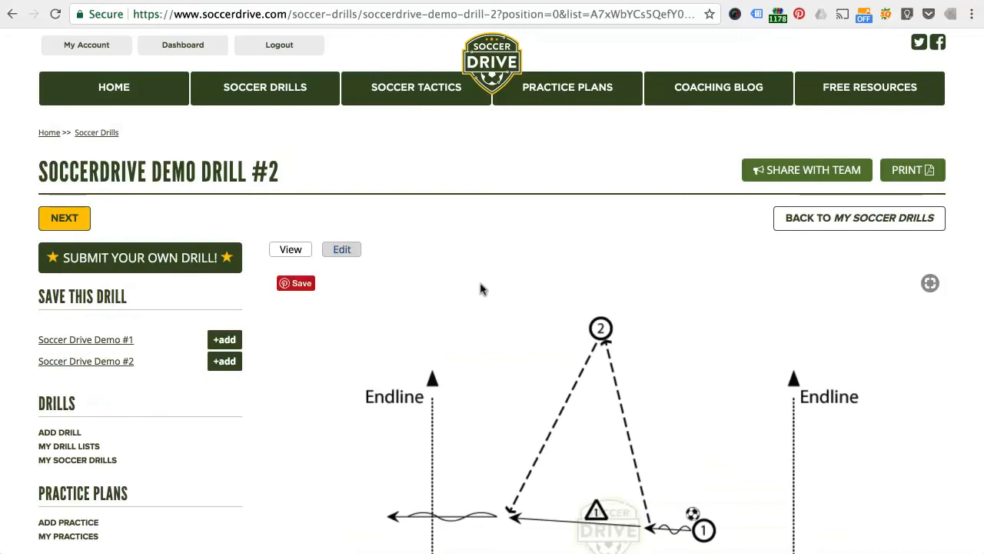
pyautogui.scroll(-3, 480, 289)
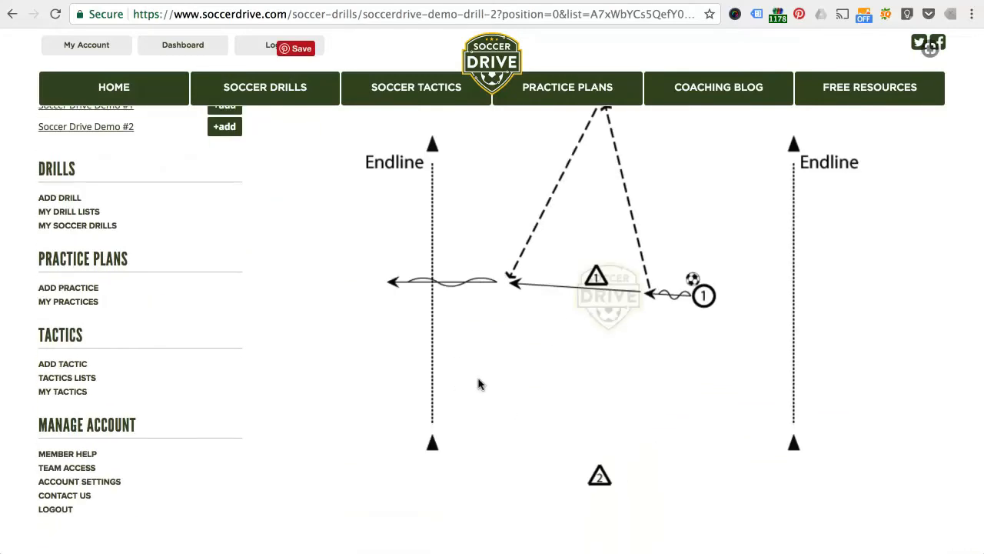
pyautogui.scroll(2, 477, 385)
pyautogui.scroll(-7, 478, 385)
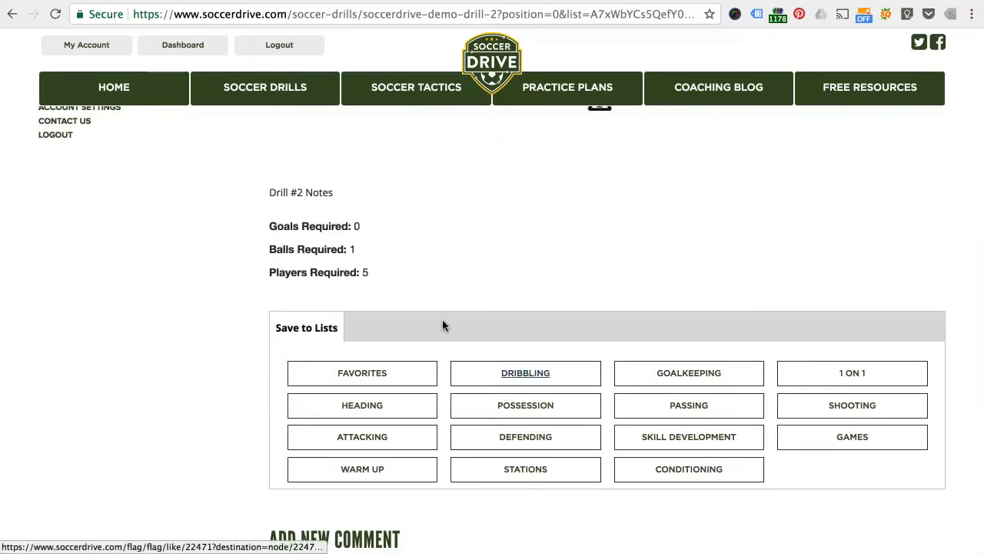
# Step: Add the drill to the Soccer Drive Demo #2 practice, and open that practice to check the added drill
pyautogui.scroll(7, 482, 212)
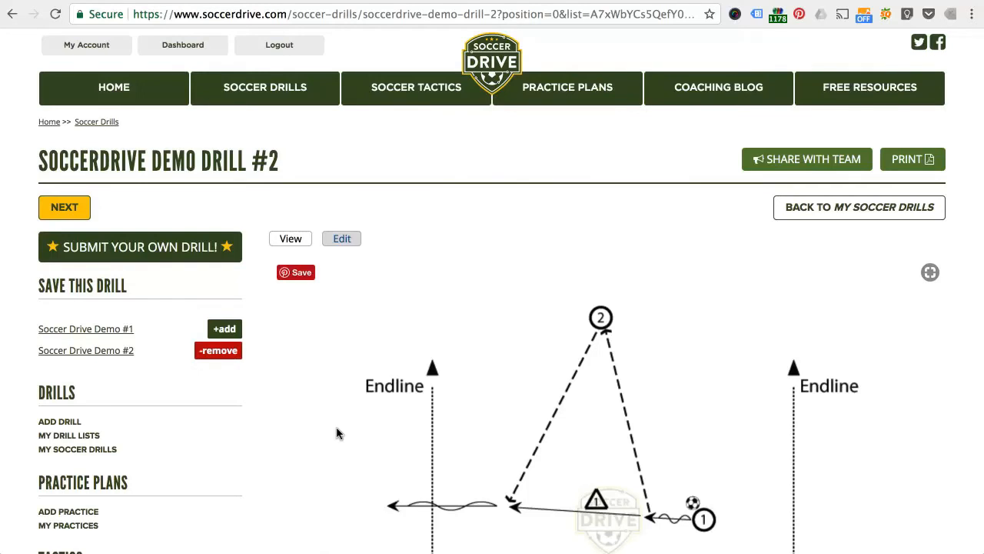
pyautogui.click(83, 351)
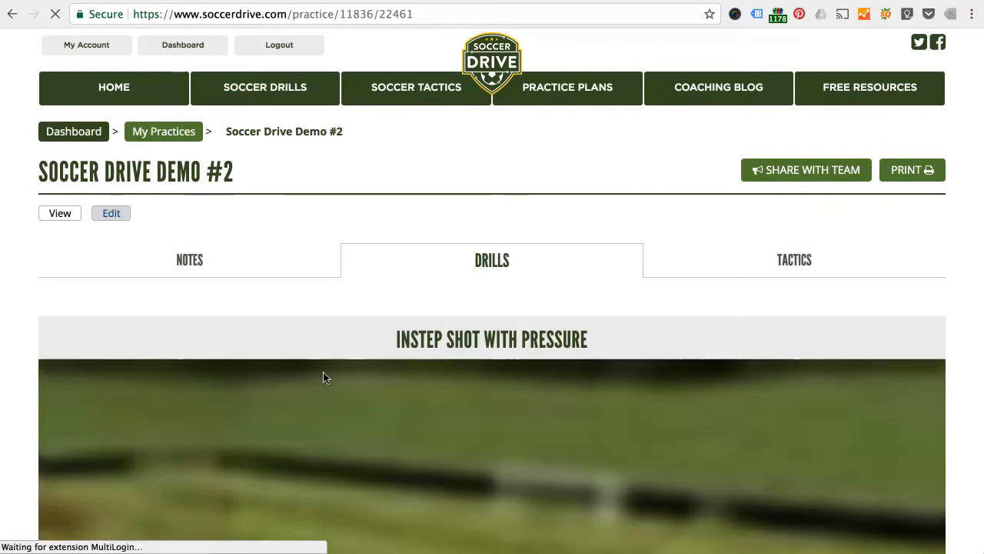
pyautogui.scroll(-7, 213, 400)
pyautogui.scroll(-19, 213, 401)
pyautogui.scroll(-7, 215, 406)
pyautogui.scroll(2, 215, 406)
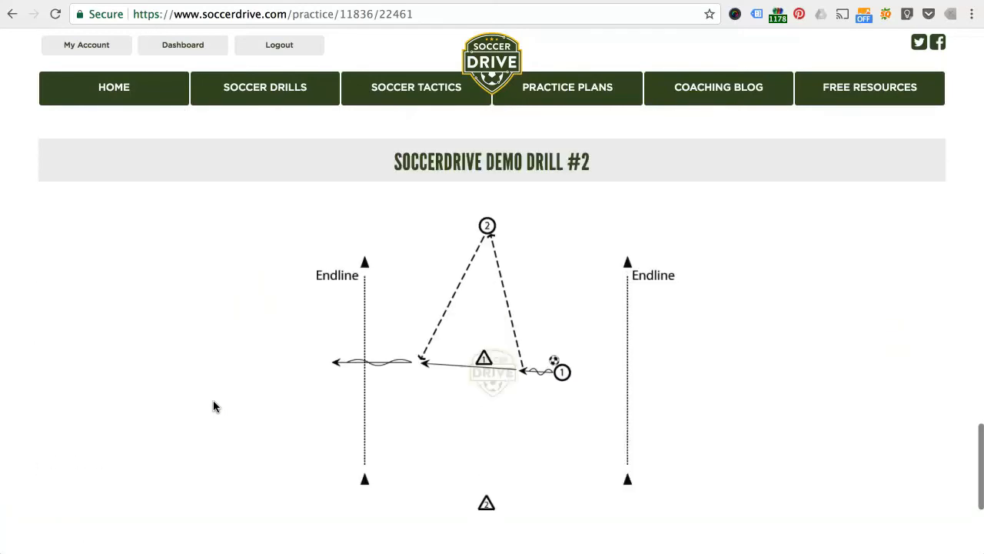
pyautogui.scroll(1, 687, 426)
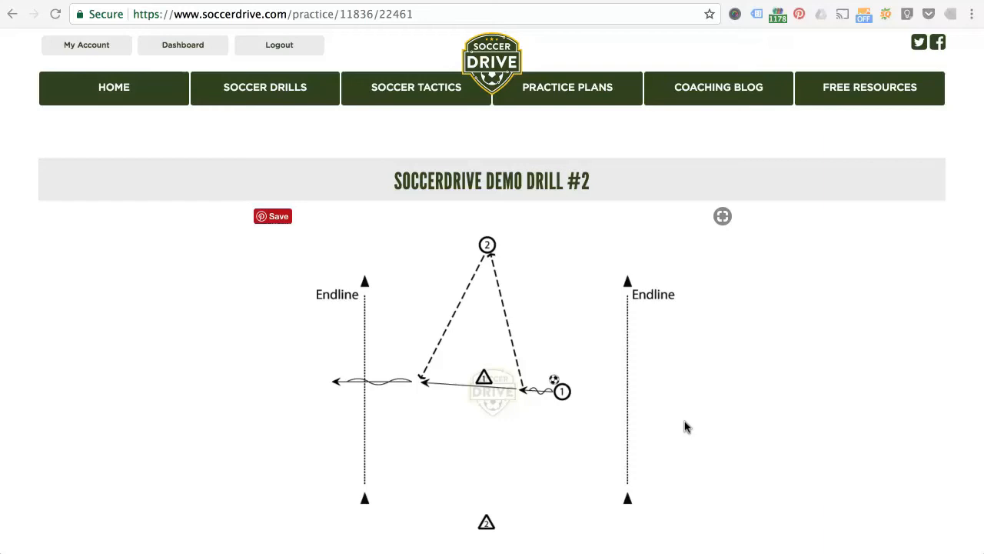
pyautogui.scroll(-20, 737, 221)
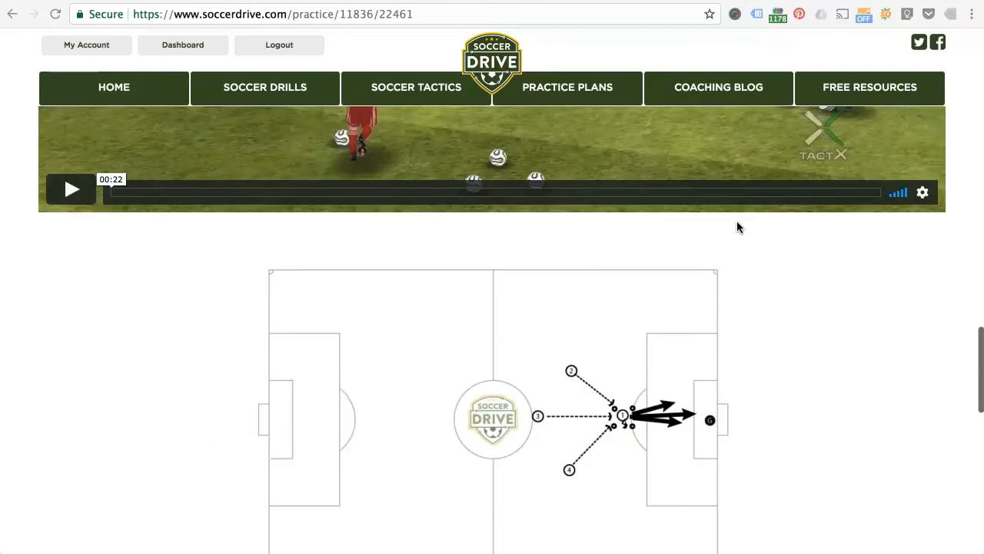
# Step: Share the Soccer Drive Demo #2 practice with the team
pyautogui.scroll(20, 736, 227)
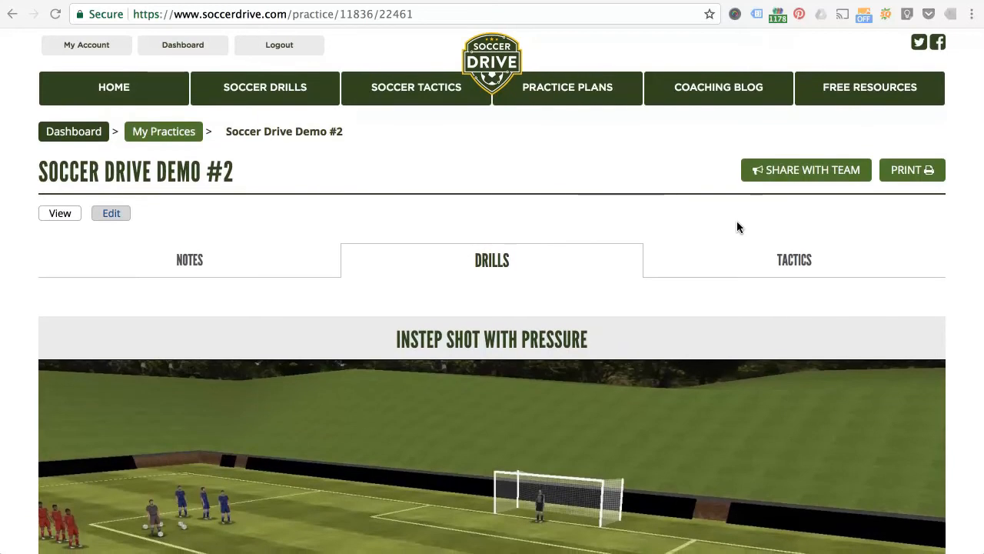
pyautogui.click(795, 171)
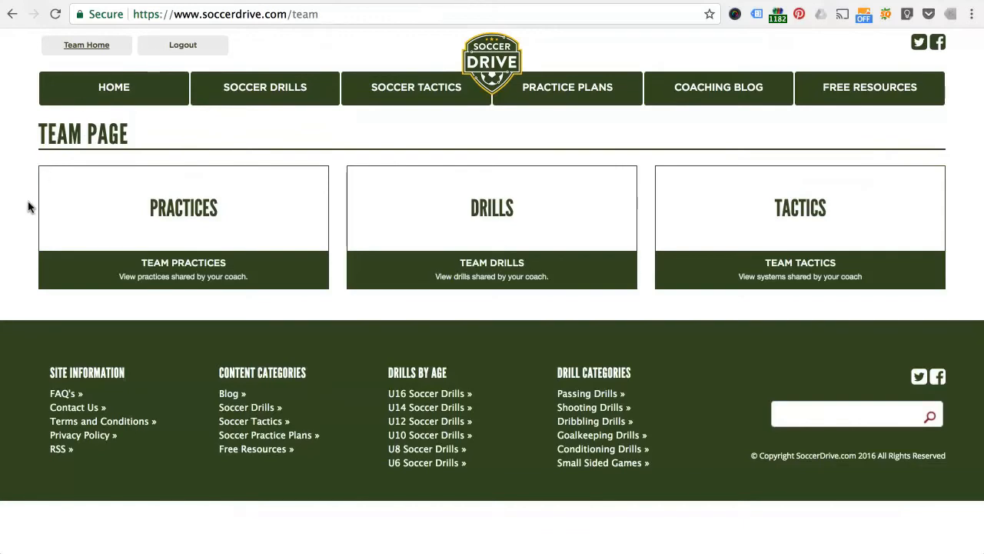
# Step: From the team page, open the shared practice Soccer Drive Demo #2 among the team practices
pyautogui.click(189, 211)
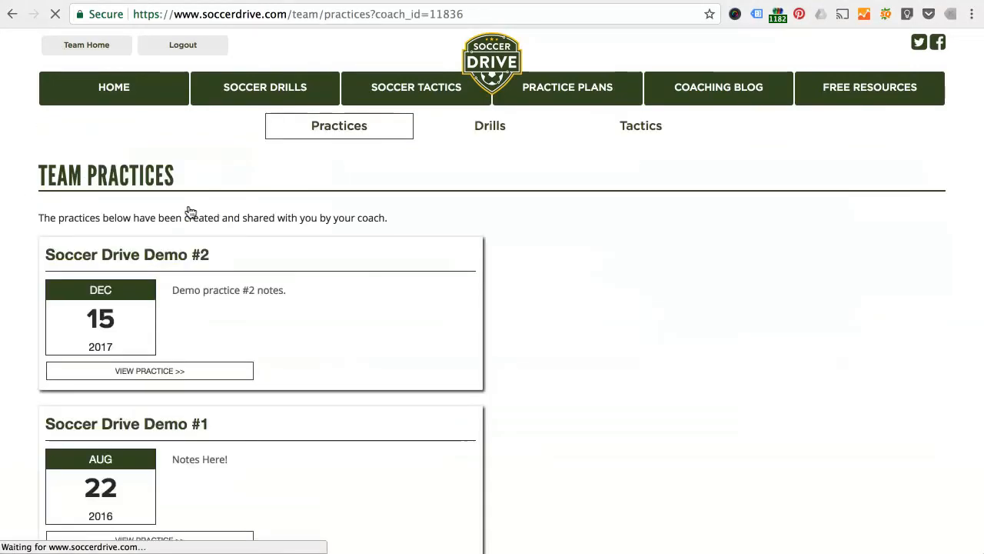
pyautogui.scroll(-2, 600, 418)
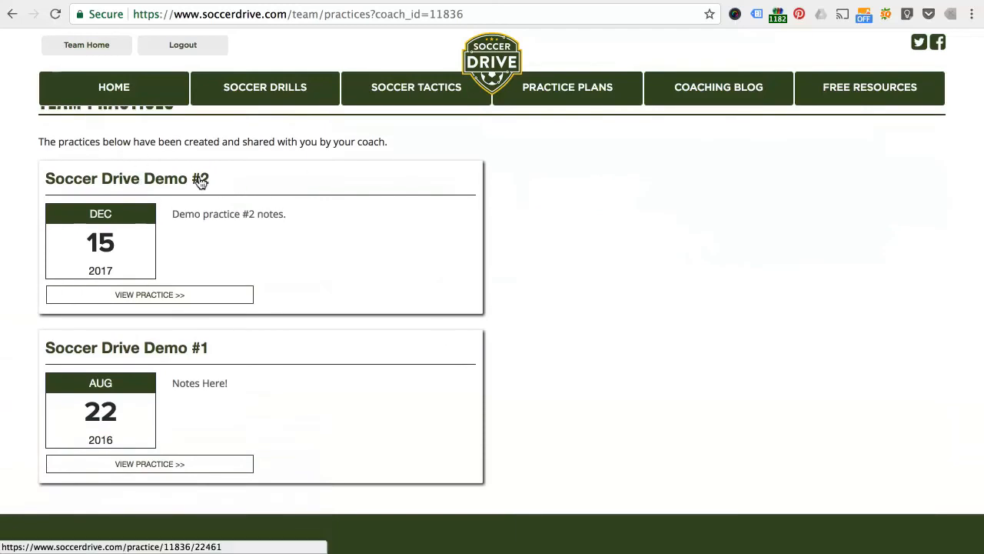
pyautogui.click(192, 298)
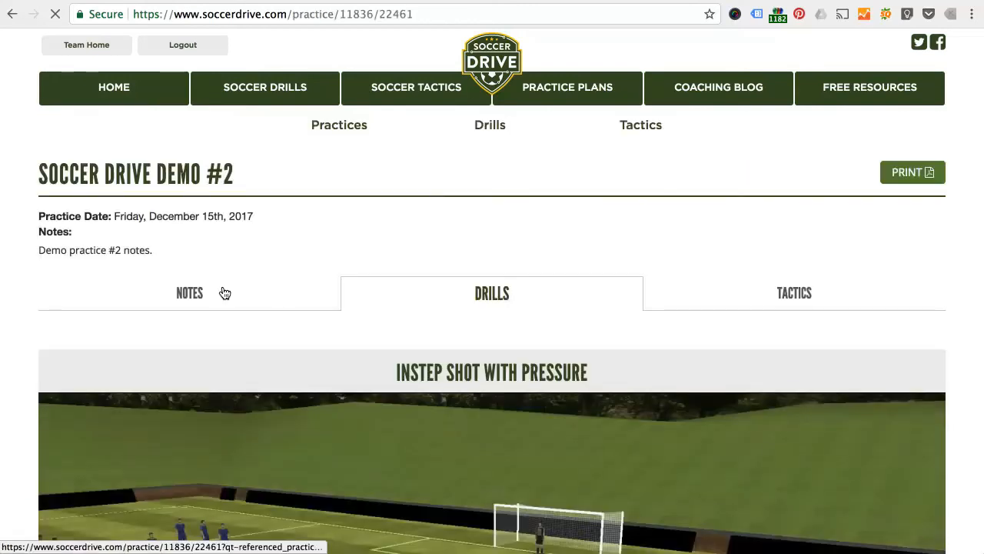
# Step: Review the shared practice as a team member, checking its notes, drill diagrams, descriptions and the coach's drill notes
pyautogui.scroll(-2, 19, 322)
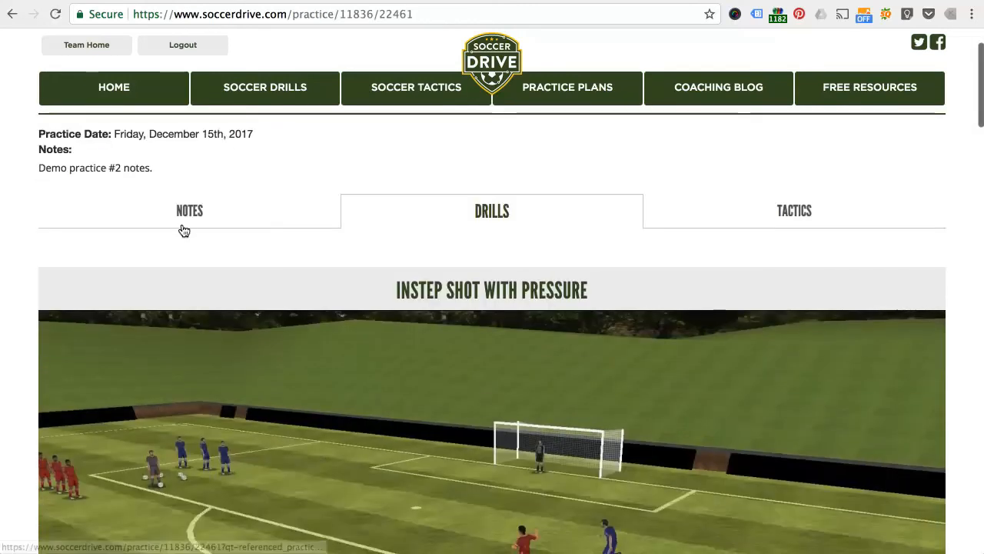
pyautogui.click(181, 226)
pyautogui.click(487, 264)
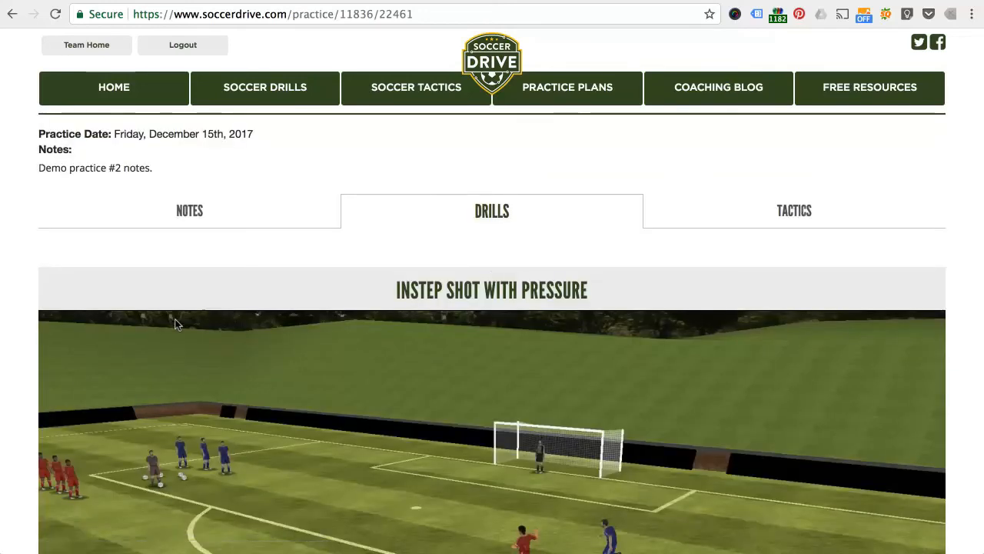
pyautogui.scroll(-1, 198, 398)
pyautogui.scroll(-10, 198, 398)
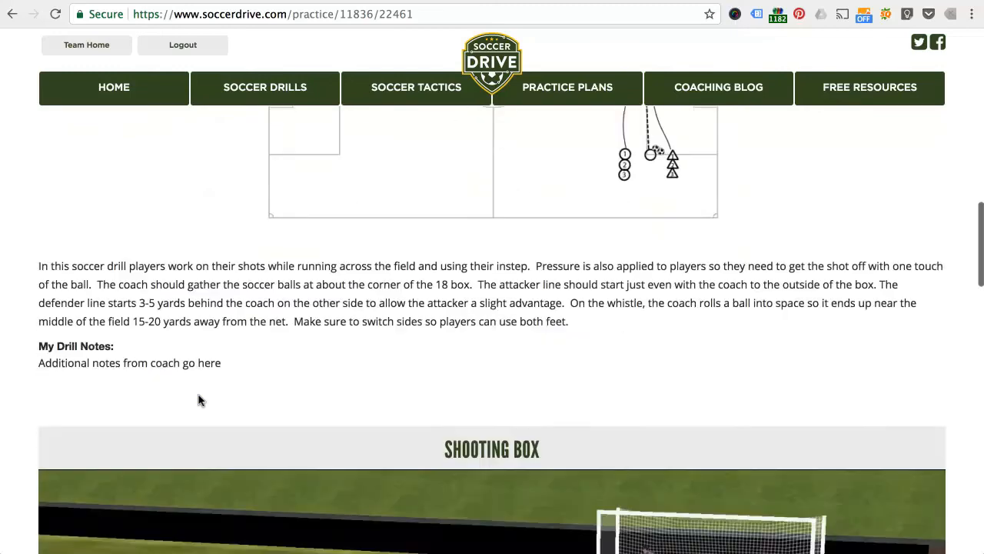
pyautogui.scroll(-9, 198, 400)
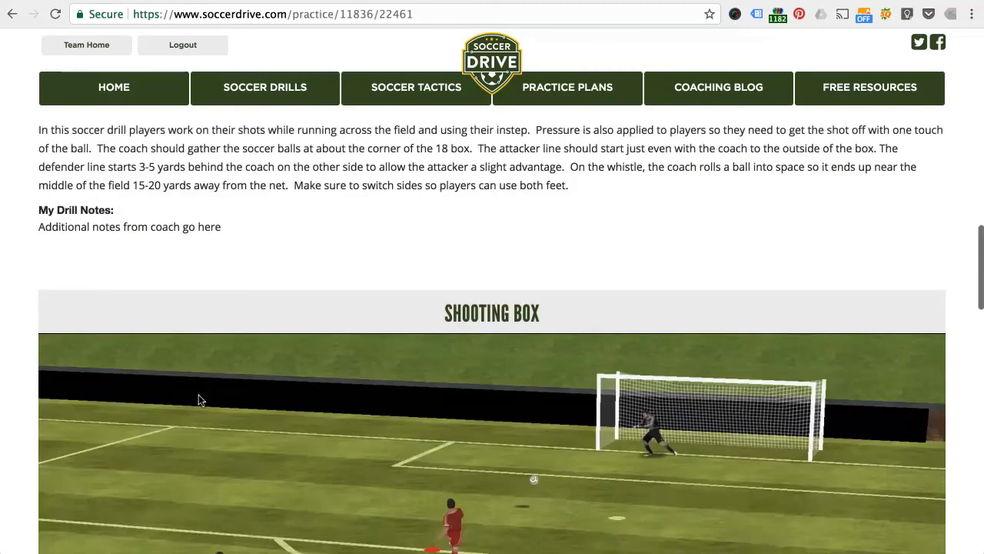
pyautogui.scroll(-12, 198, 399)
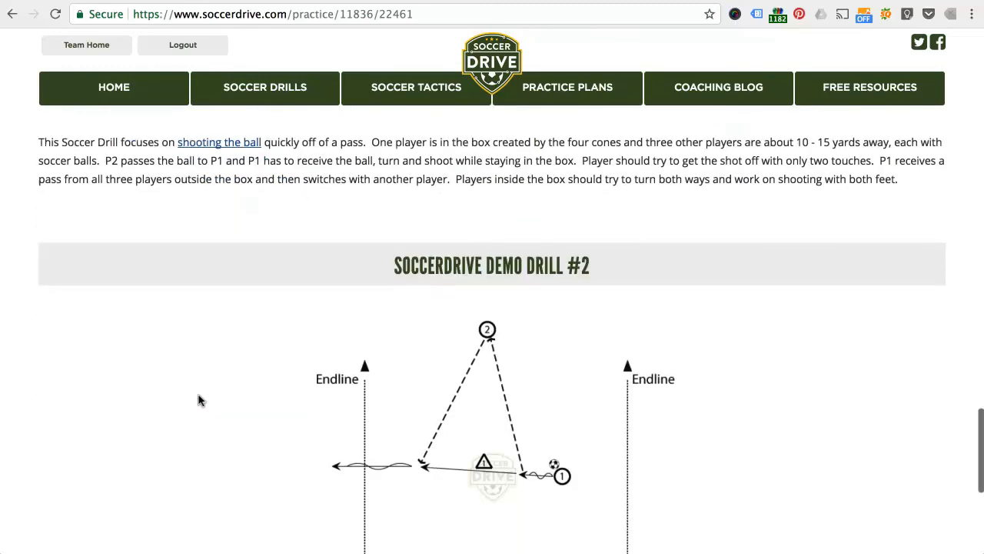
pyautogui.scroll(20, 198, 397)
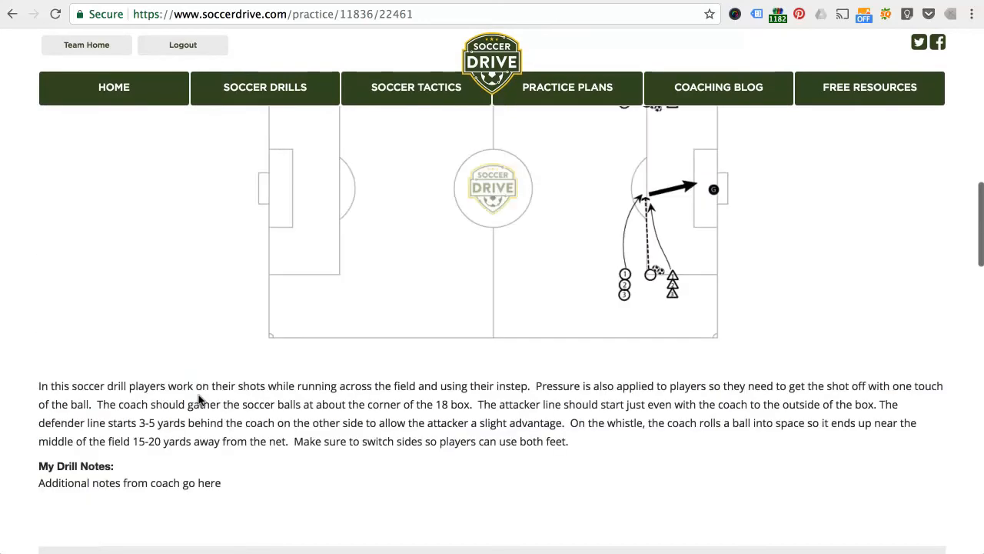